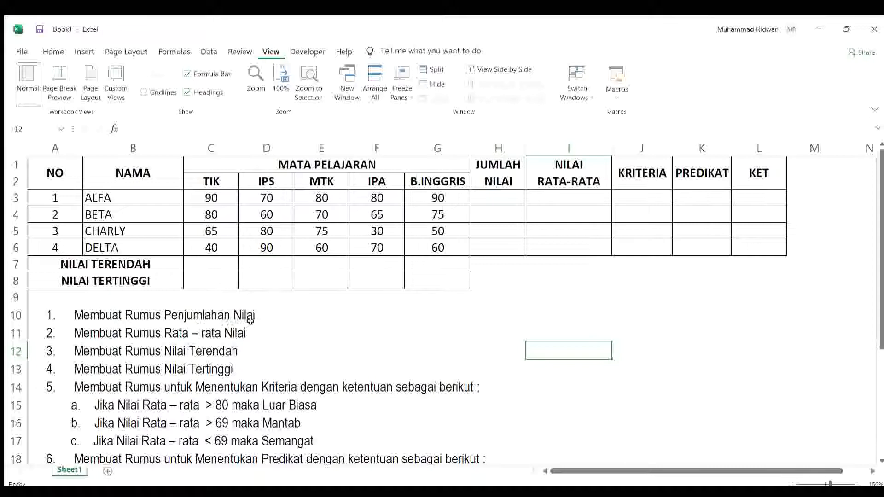
Step: Enter the note "( SUM )" in cell E10, beside the first task, Membuat Rumus Penjumlahan Nilai
left_click(316, 318)
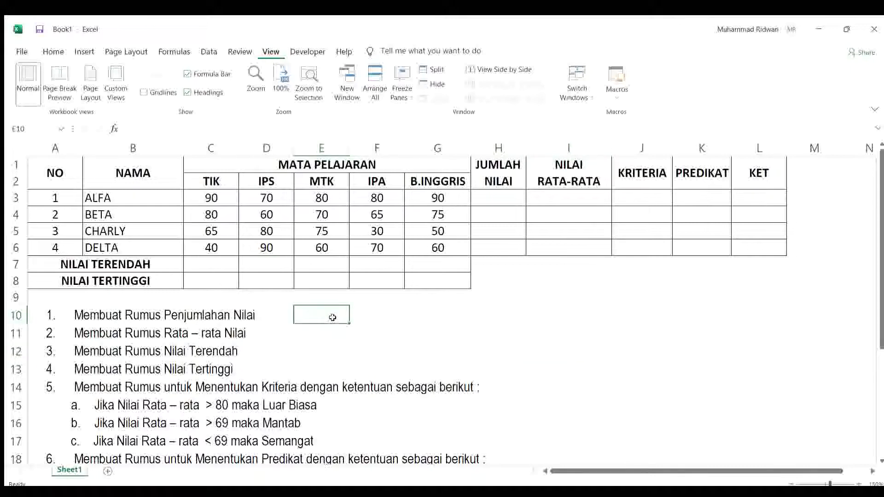
type("SUM")
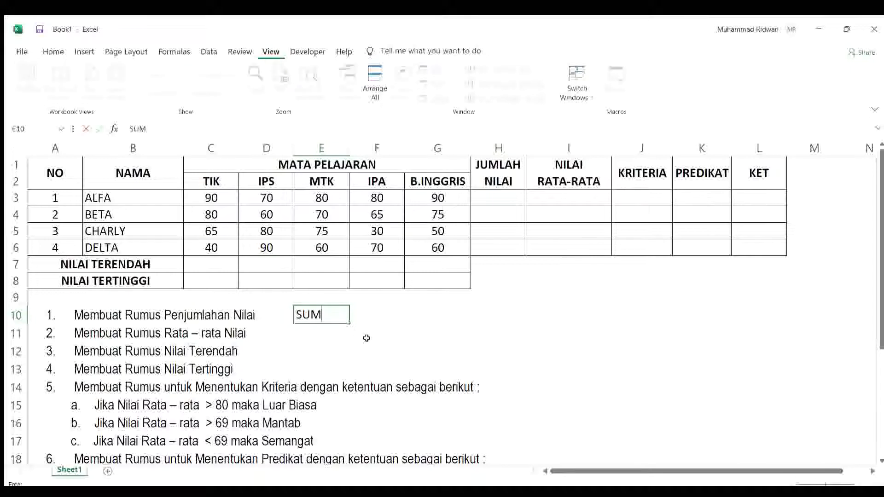
type(" )")
key("Left")
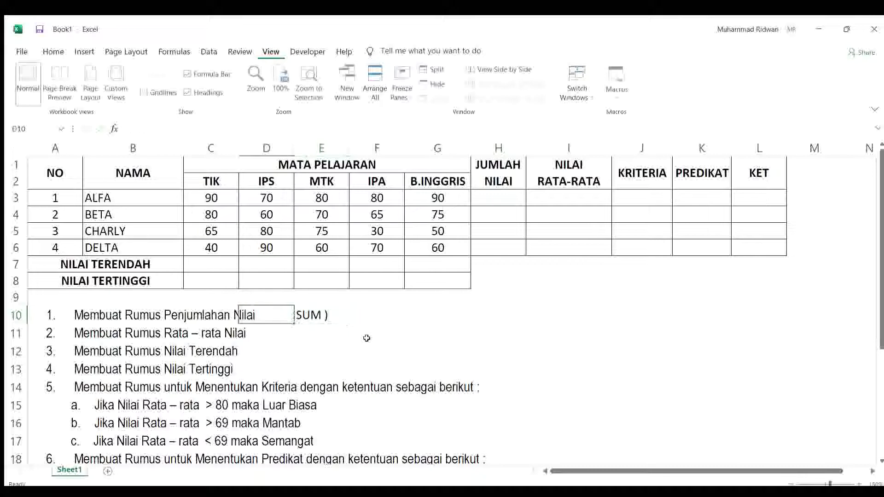
key("Right")
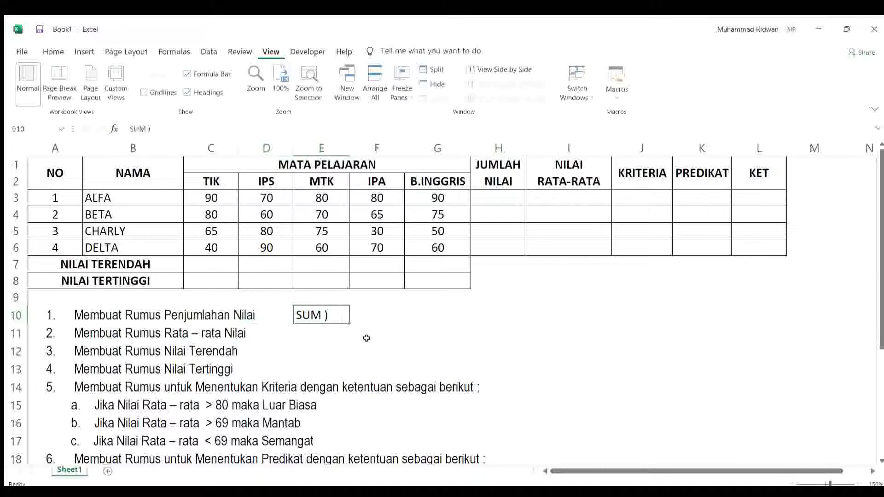
double_click(296, 315)
type("(")
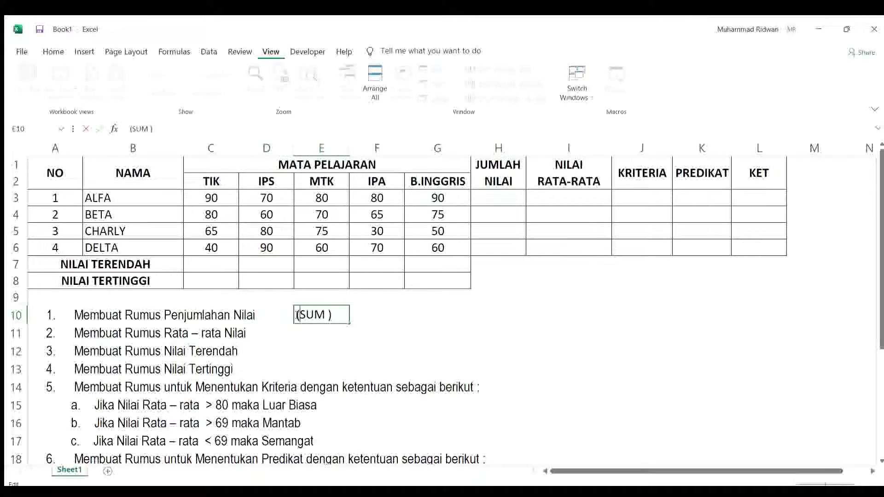
left_click(500, 310)
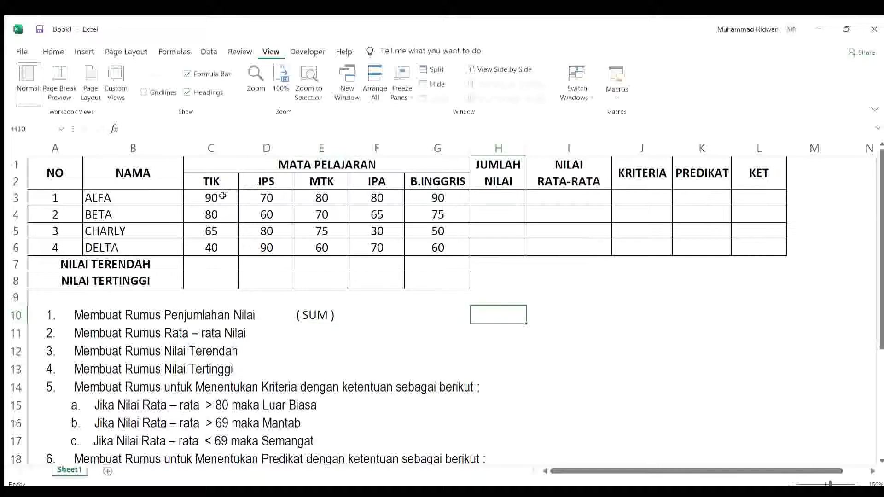
Step: Enter the formula =SUM(C3:F3) in cell H3 of the JUMLAH NILAI column, for ALFA
left_click(143, 198)
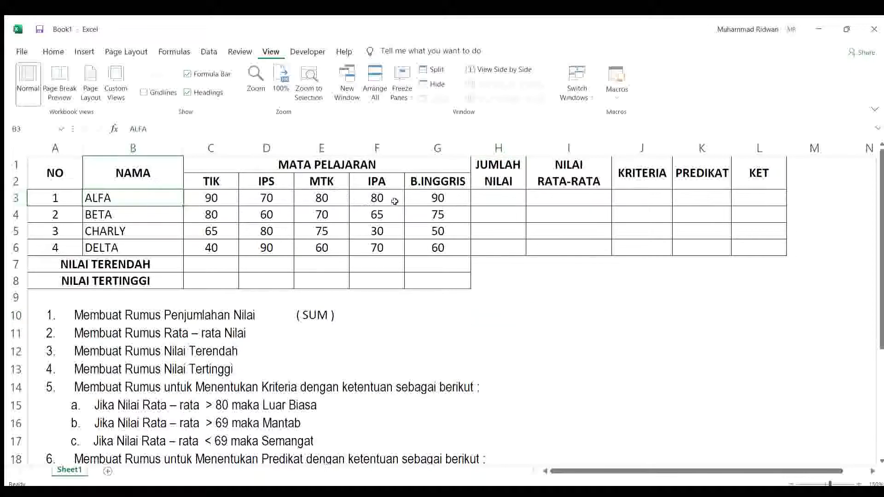
left_click(509, 201)
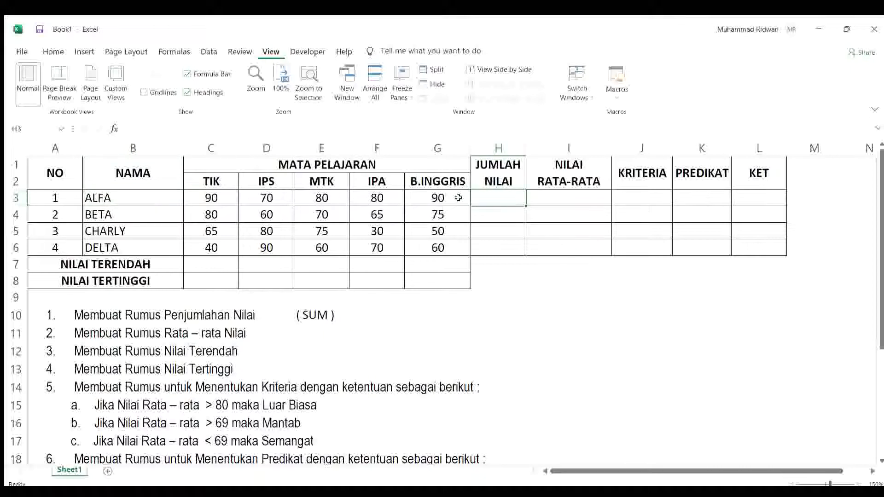
type("=")
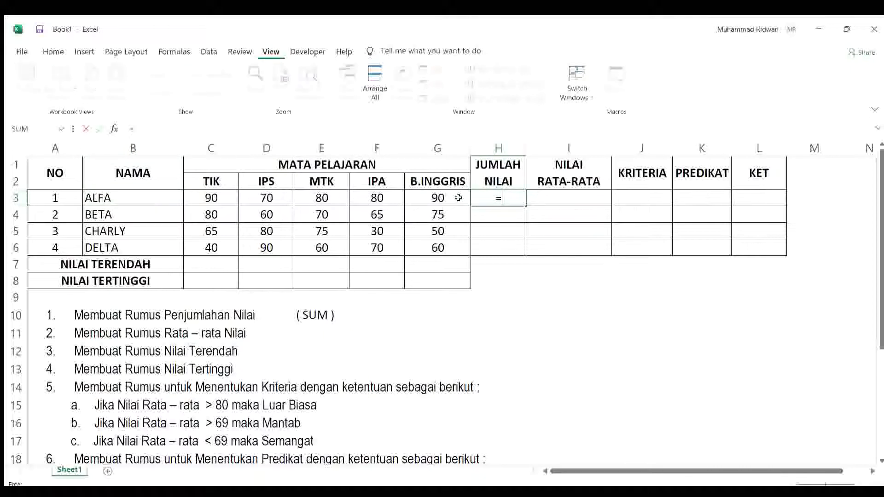
type("SUM(")
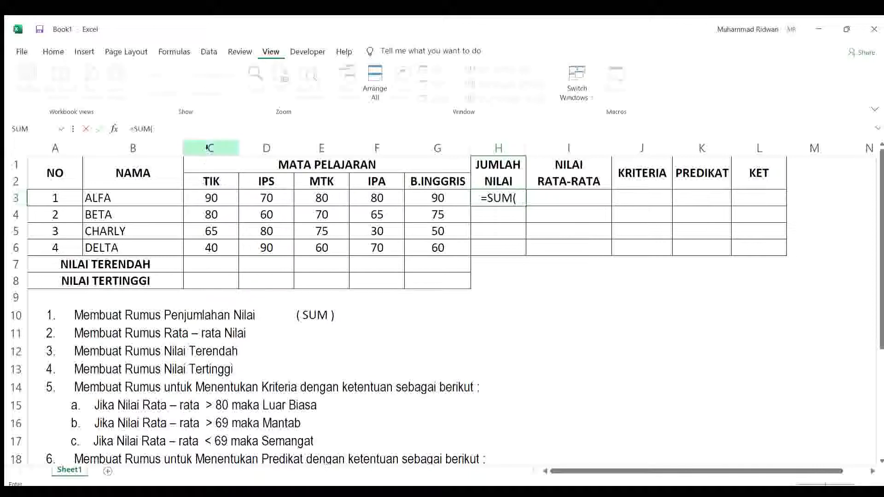
left_click(220, 196)
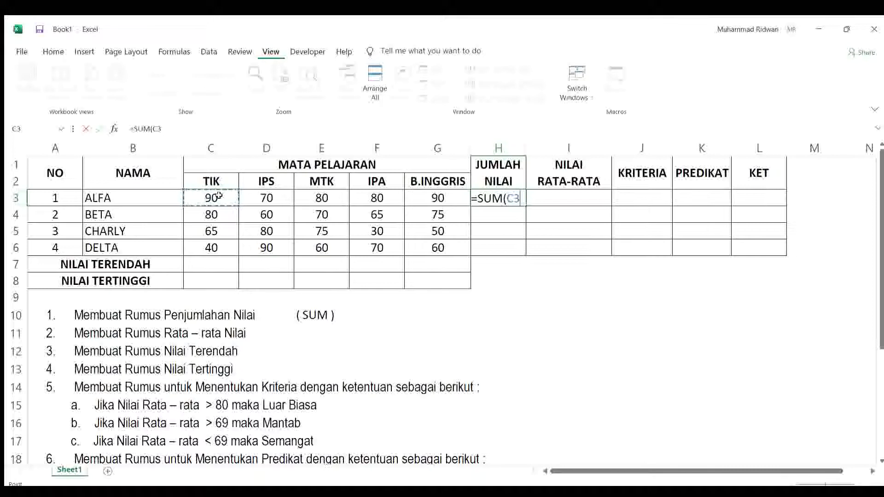
left_click_drag(220, 196, 373, 198)
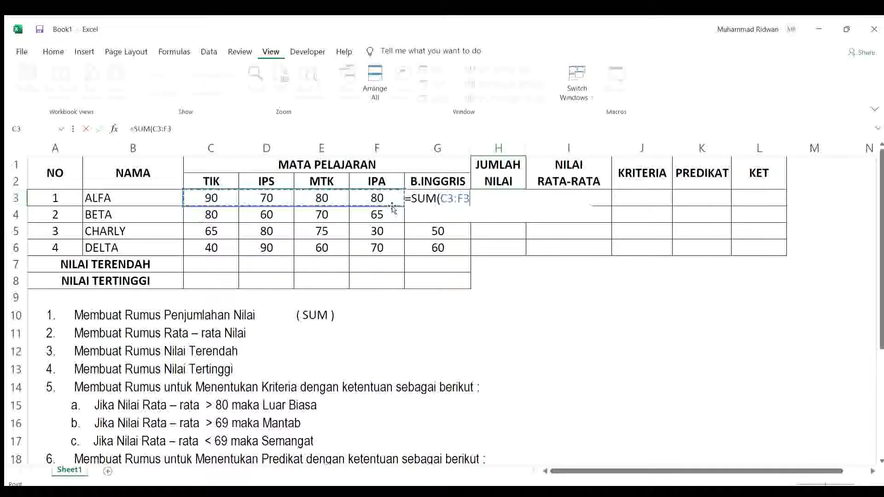
type(")")
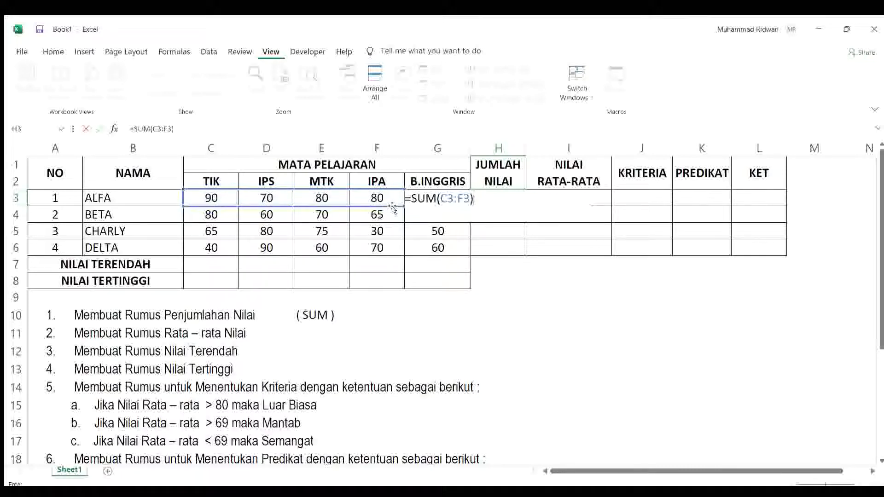
key("Return")
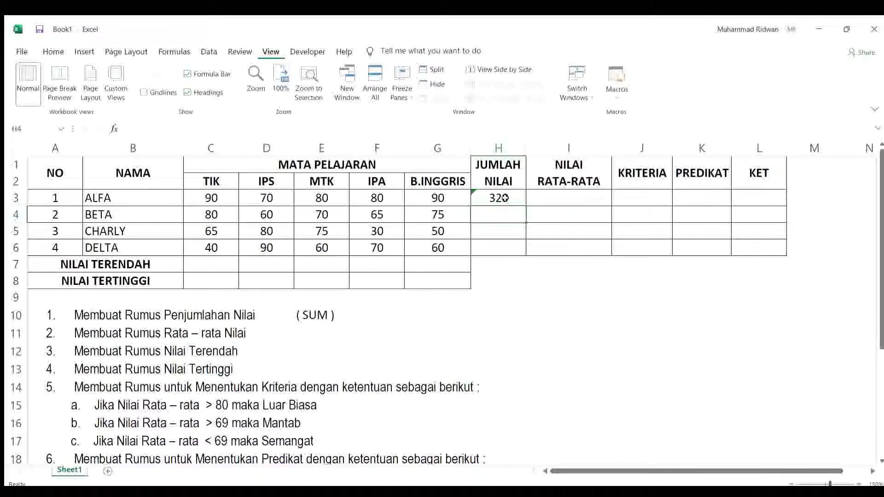
left_click(506, 201)
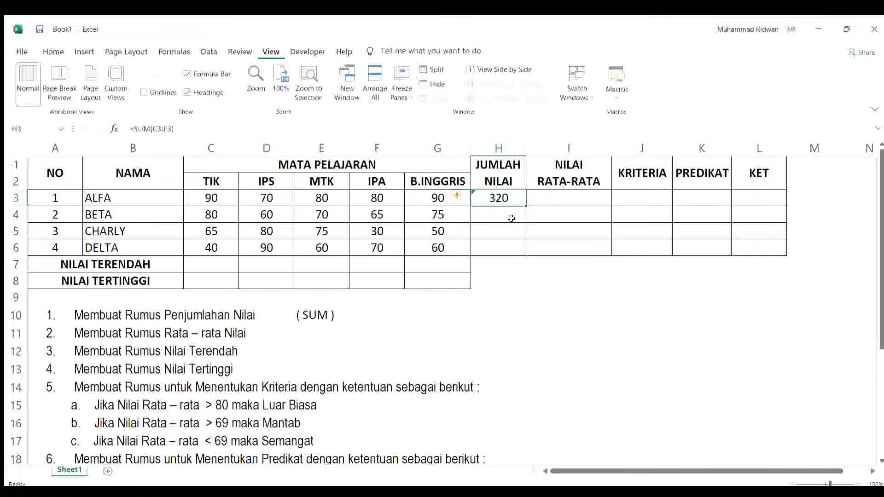
Step: Total BETA's scores in cell H4 by summing the range C4:G4
left_click(512, 218)
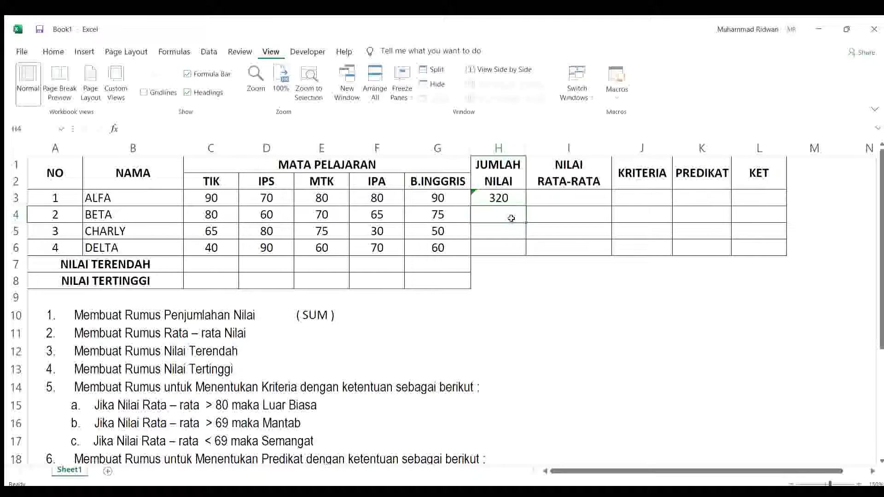
type("=SUM(")
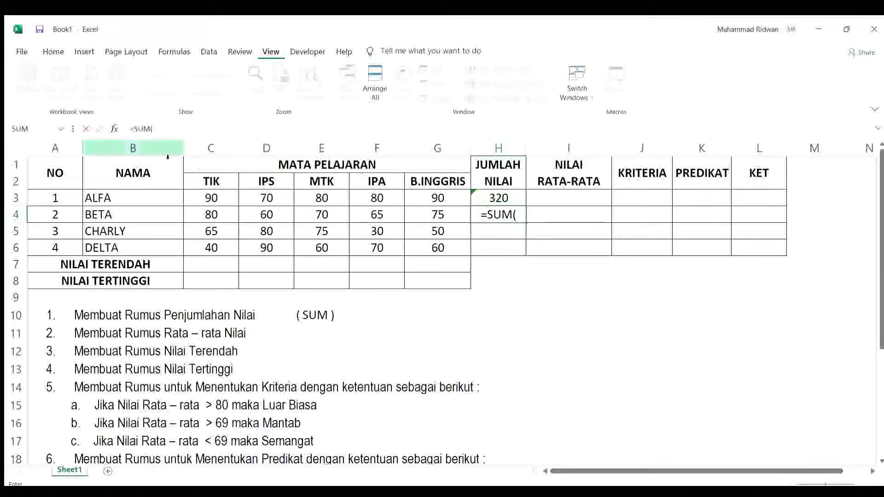
left_click(208, 217)
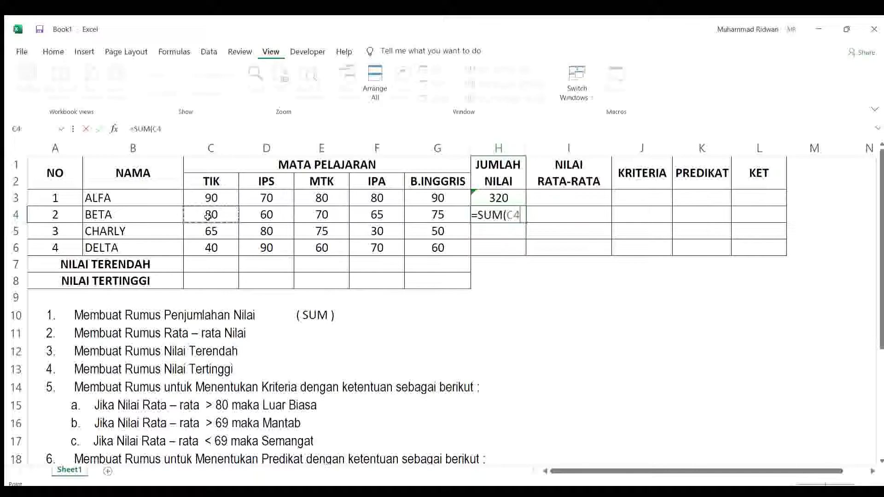
left_click_drag(210, 215, 433, 209)
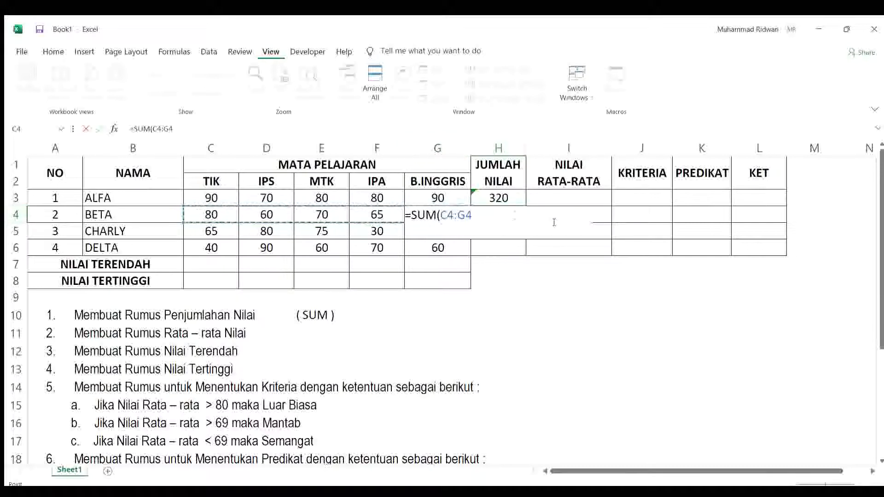
key("Return")
Step: Correct the sum formula in H3 so that it covers C3:G3, including the B.INGGRIS score
left_click(499, 205)
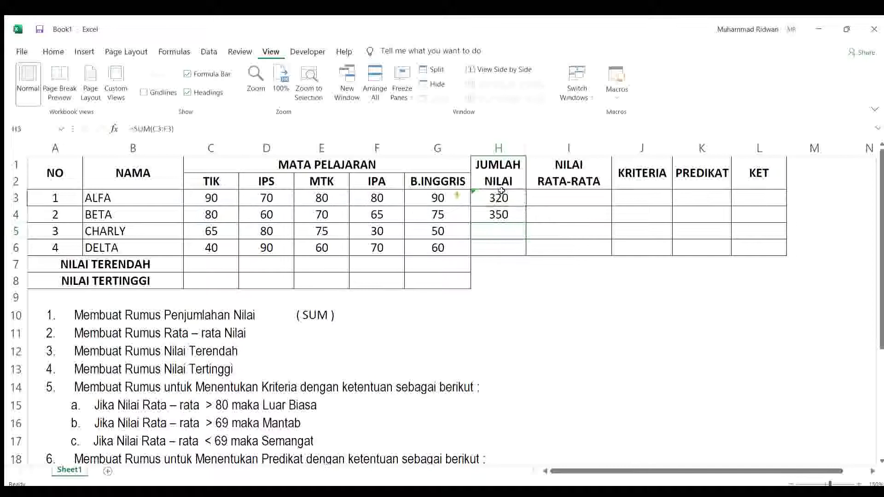
left_click(153, 129)
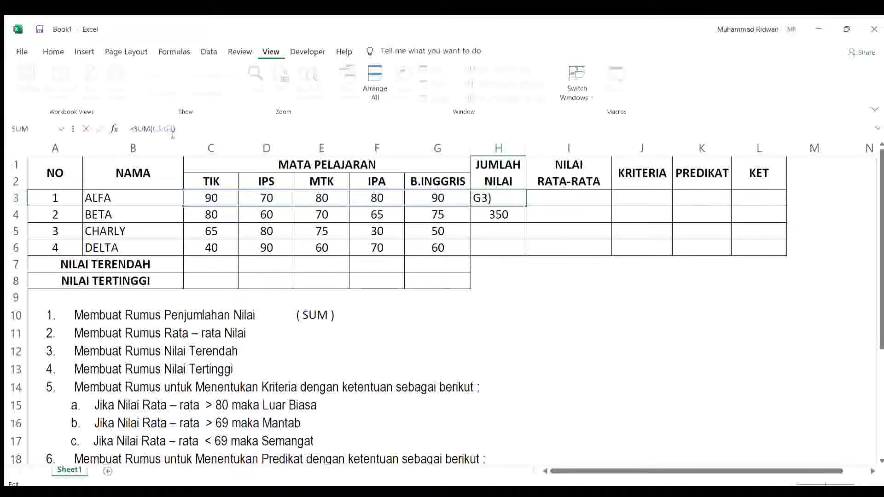
key("Return")
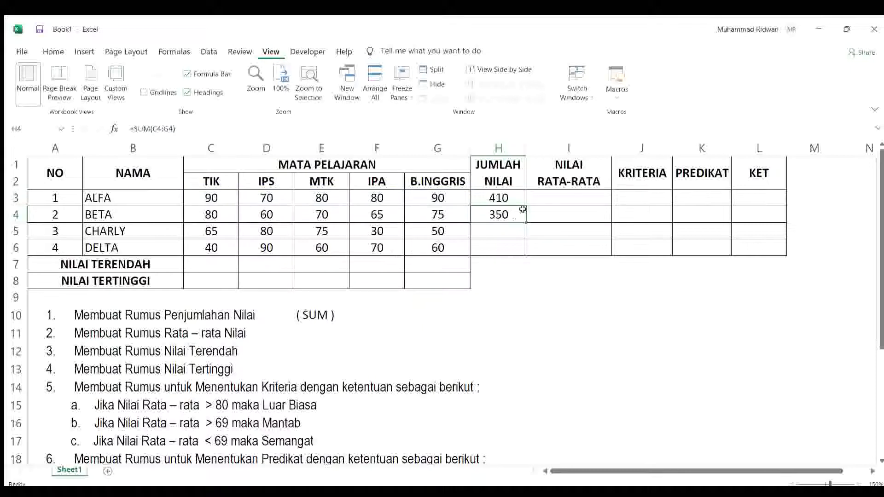
Step: Total CHARLY's scores in cell H5 with the formula =SUM(C5:G5)
left_click(509, 232)
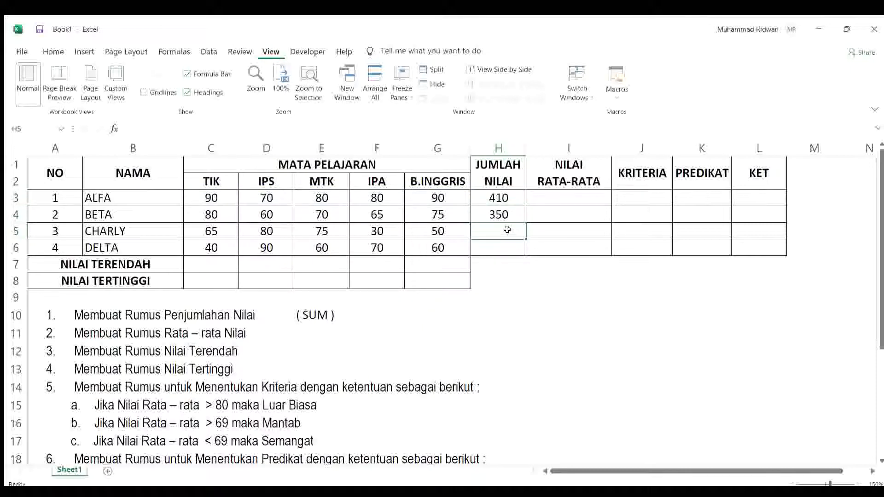
type("=")
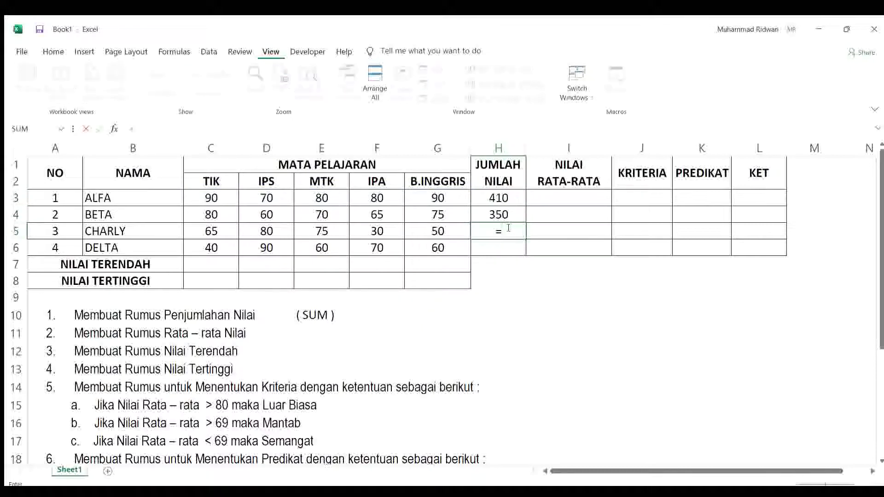
type("SUM(")
left_click_drag(216, 231, 422, 233)
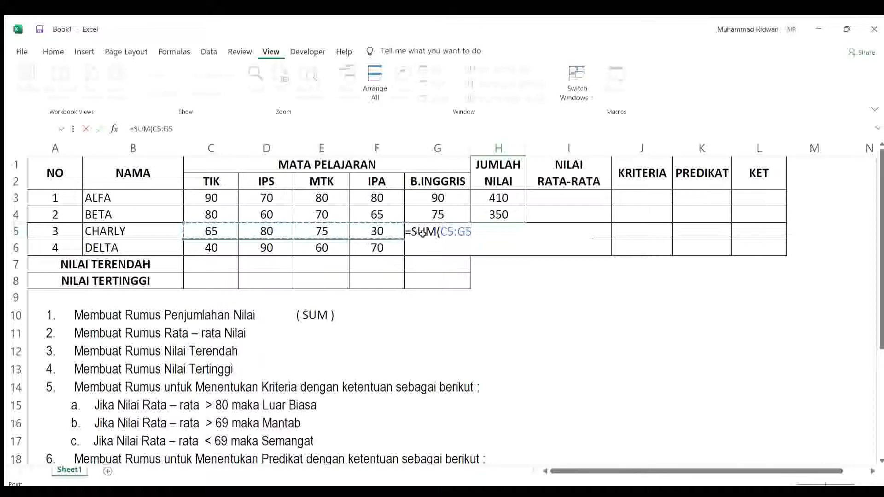
type(")")
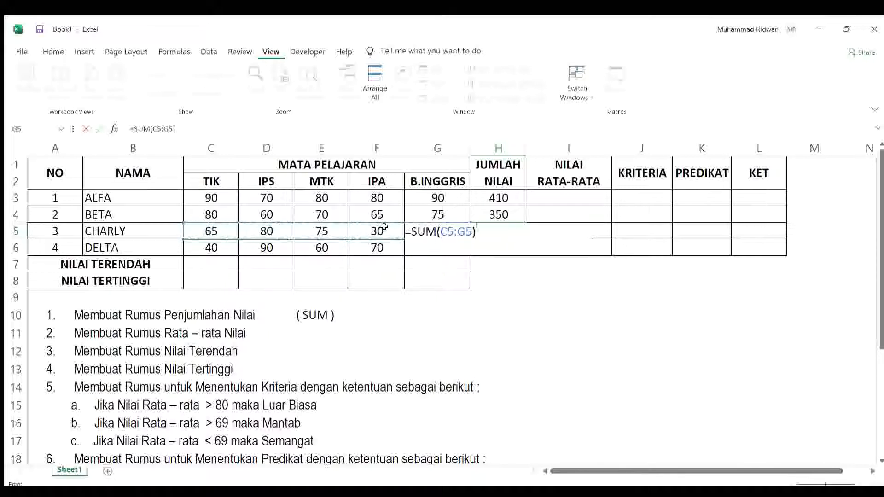
key("Return")
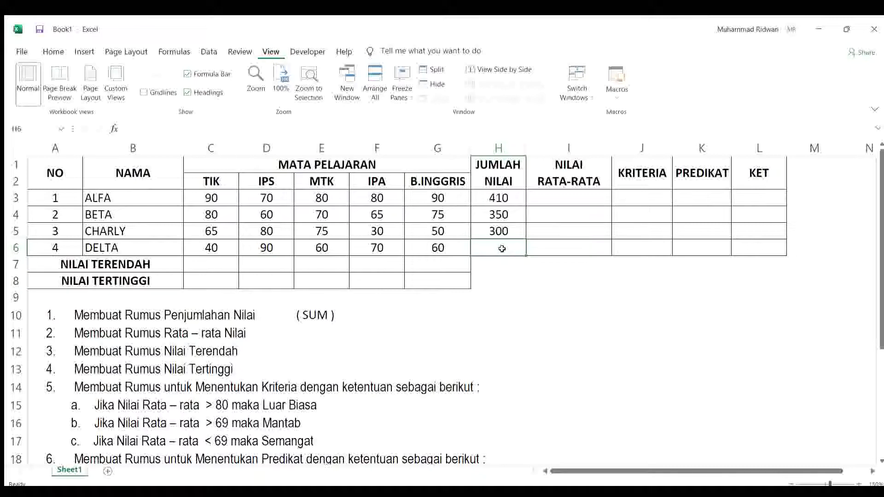
Step: Total DELTA's scores in cell H6 with the formula =SUM(C6:G6)
type("=")
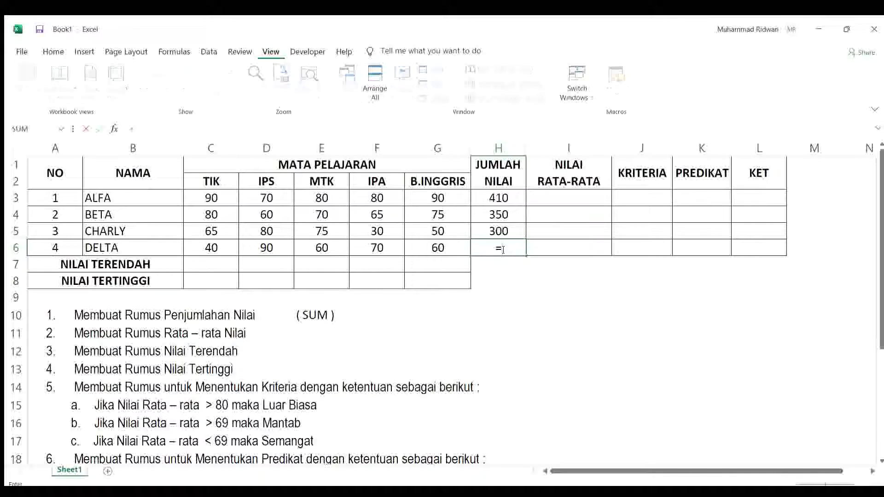
type("SUM(")
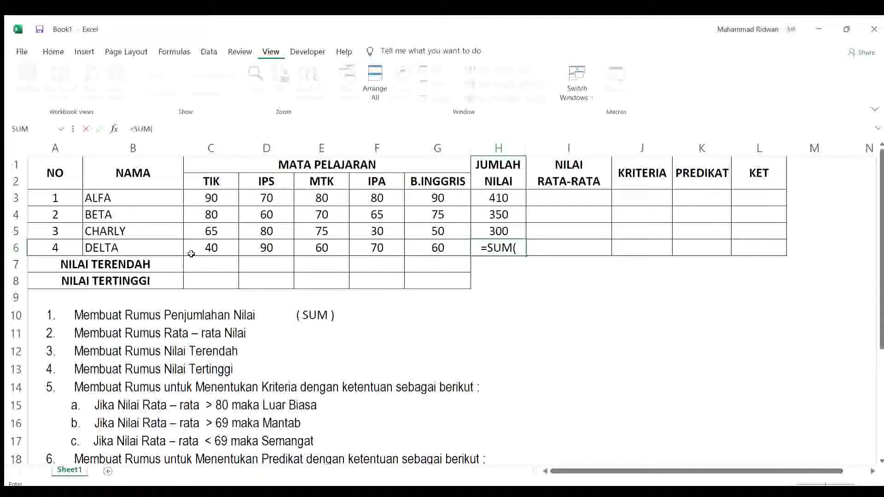
left_click_drag(199, 250, 437, 254)
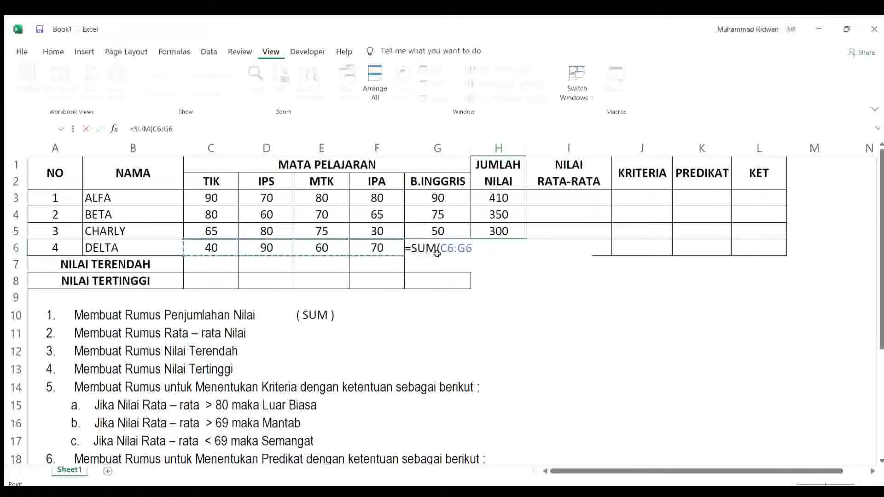
type(")")
key("Return")
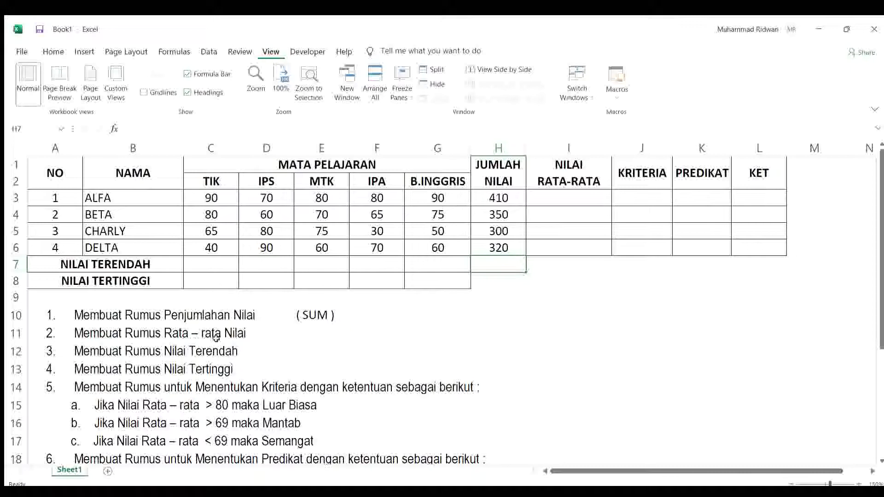
Step: Enter the note "( AVERAGE )" in cell E11, beside the second task, Membuat Rumus Rata – rata Nilai
left_click(321, 333)
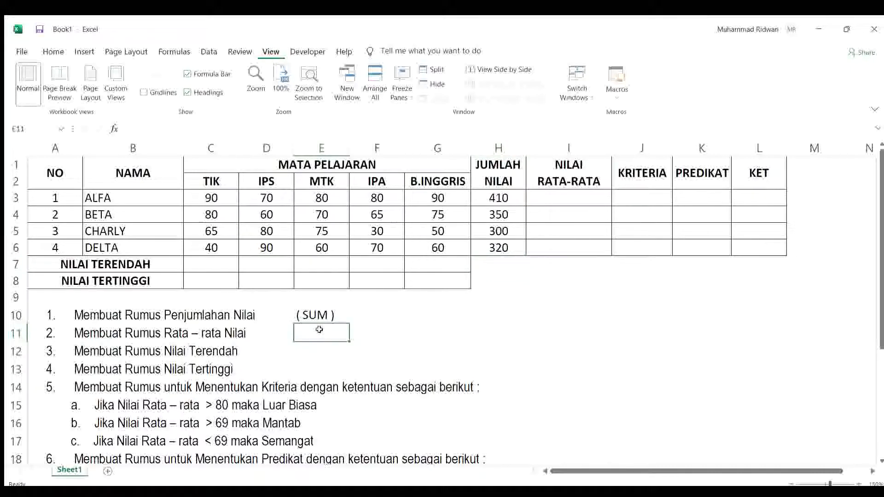
type("( AVERA")
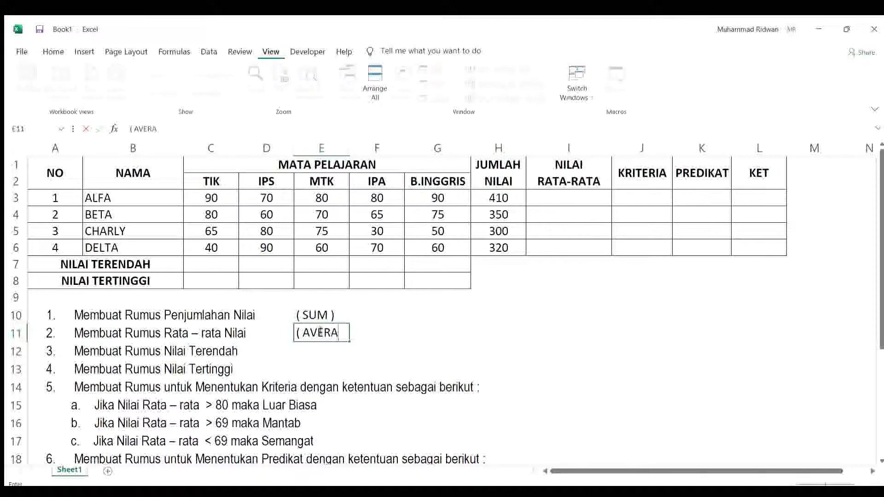
type("GE )")
left_click(393, 343)
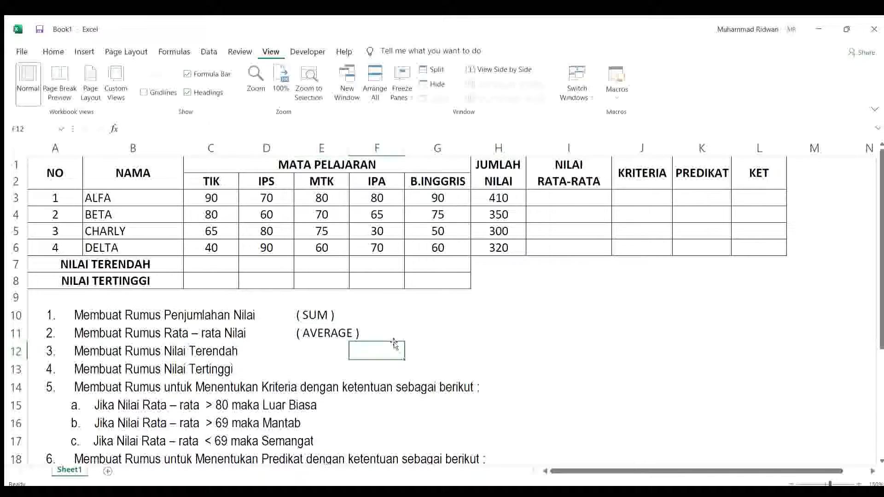
Step: Average ALFA's scores in cell I3 with the formula =AVERAGE(C3:G3)
left_click(569, 201)
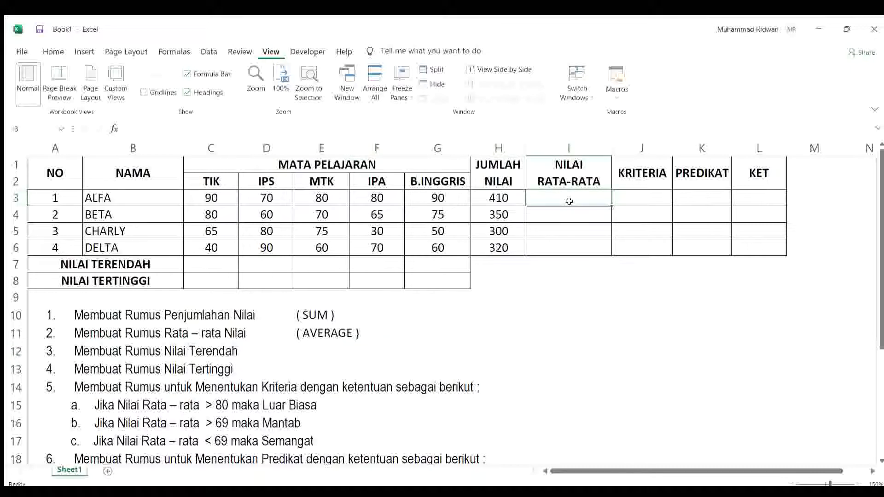
type("=AVE")
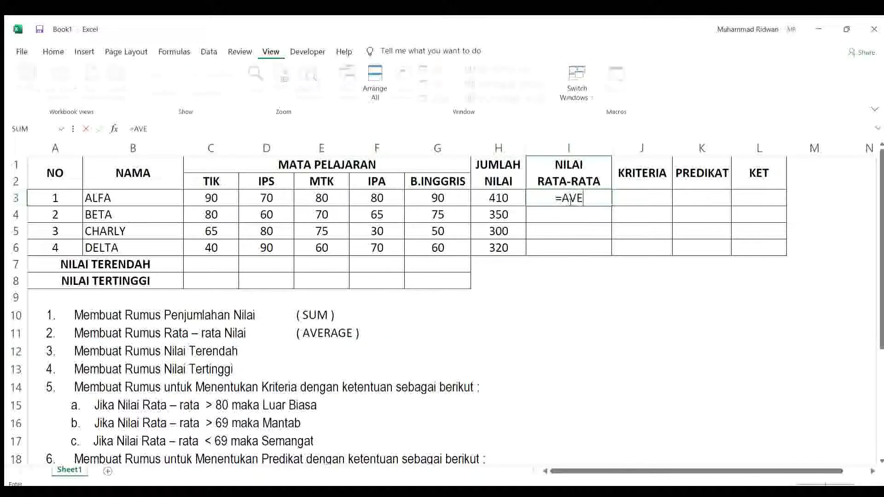
type("RAGE(")
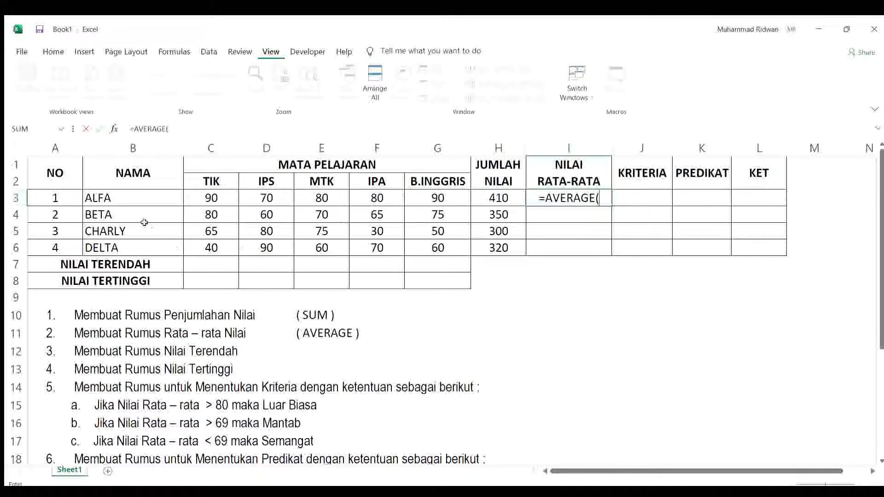
left_click(196, 201)
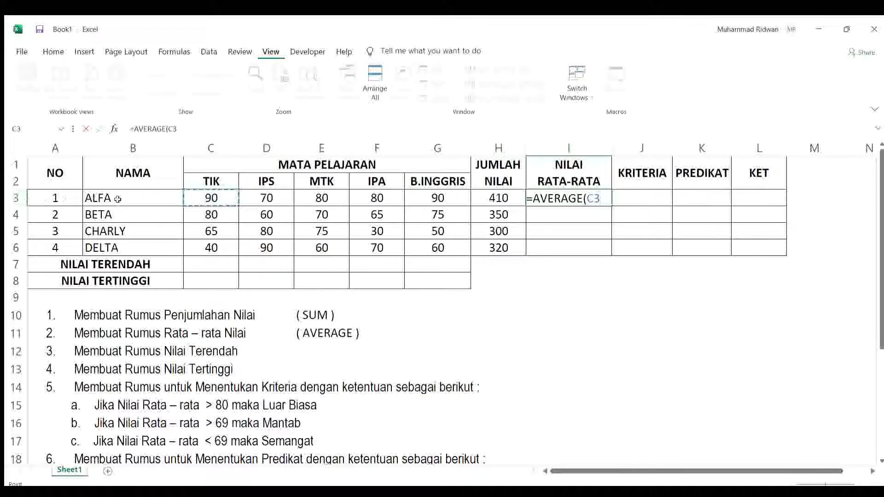
left_click_drag(214, 198, 434, 198)
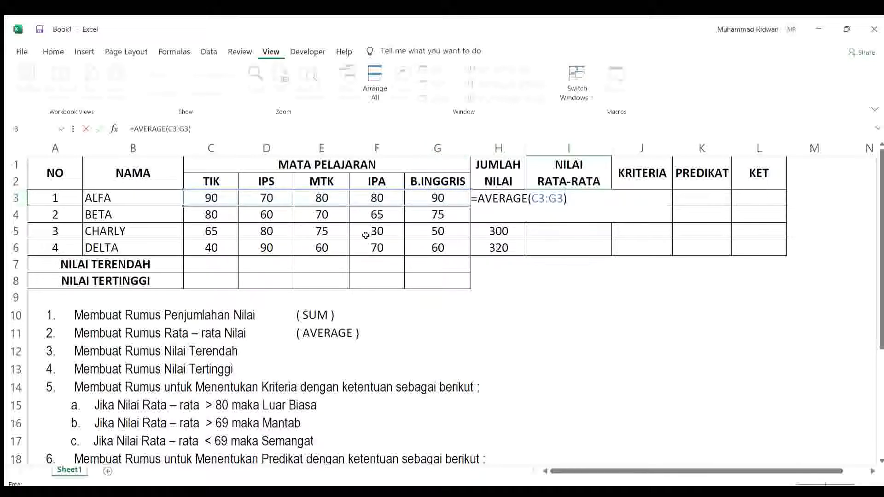
key("Return")
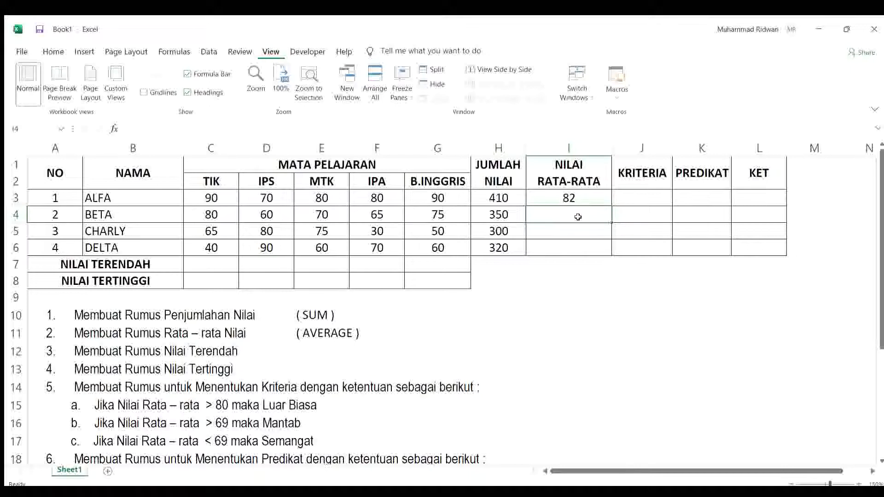
Step: Average BETA's scores in cell I4 with the formula =AVERAGE(C4:G4)
type("=AVERAGE(")
left_click(208, 215)
left_click_drag(207, 214, 434, 216)
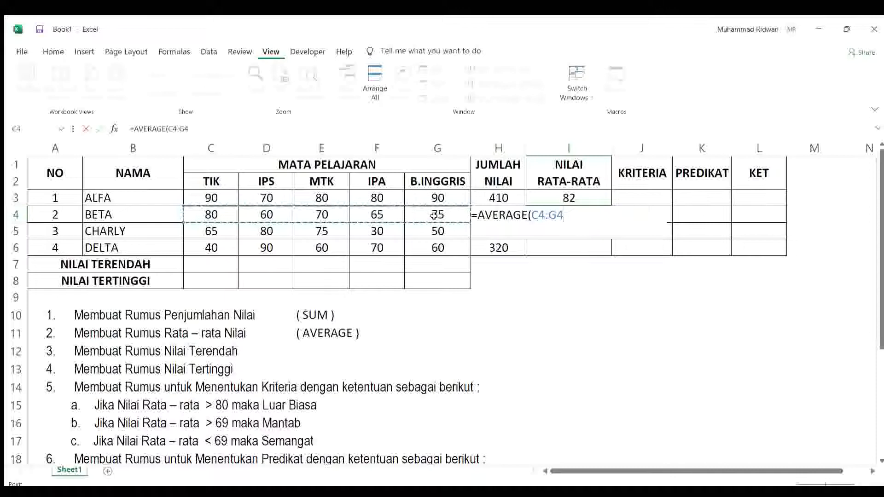
type(")")
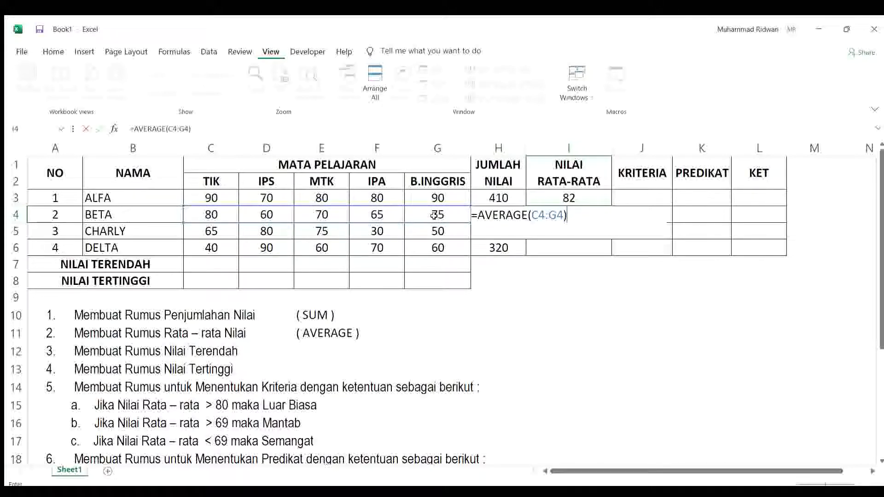
key("Return")
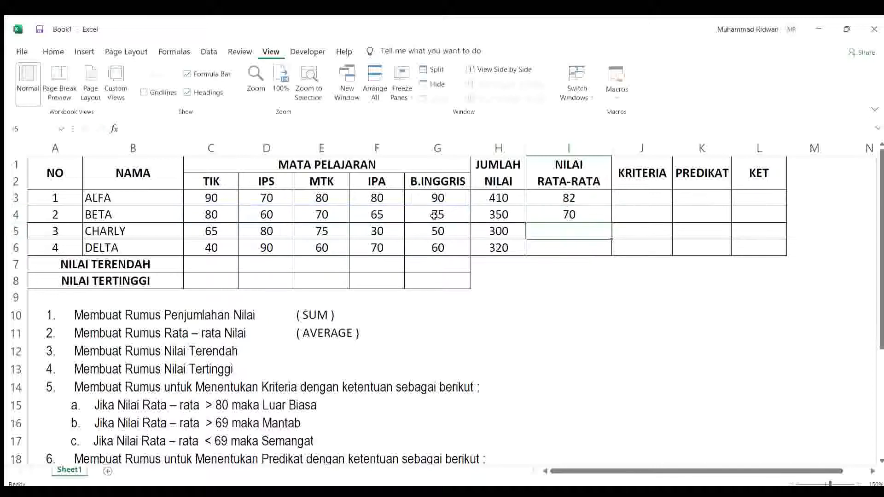
Step: Average CHARLY's scores in cell I5 with the formula =AVERAGE(C5:G5)
type("=AVERAGE(")
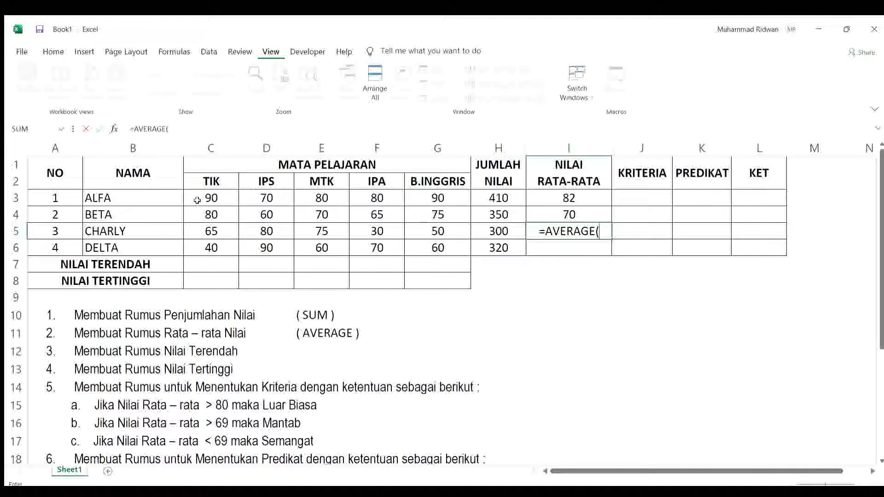
left_click_drag(223, 231, 438, 232)
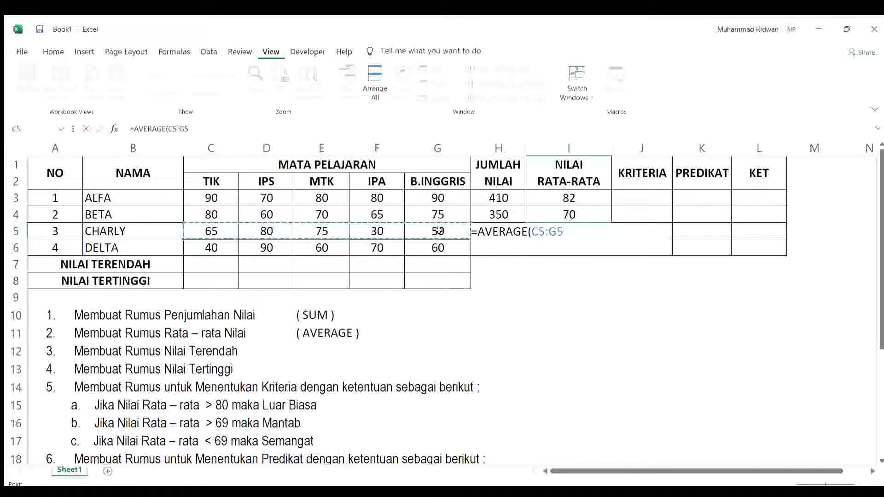
type(")")
key("Return")
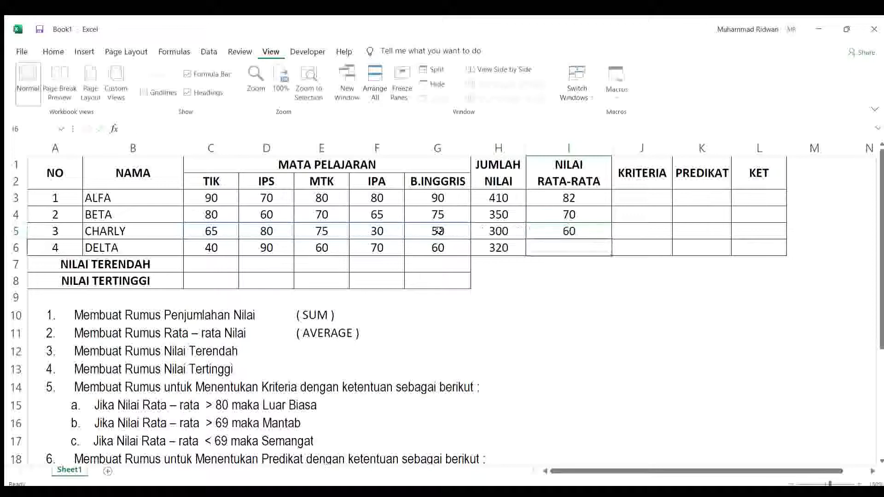
Step: Average DELTA's scores in cell I6 with the formula =AVERAGE(C6:G6)
type("=AVERAGE(")
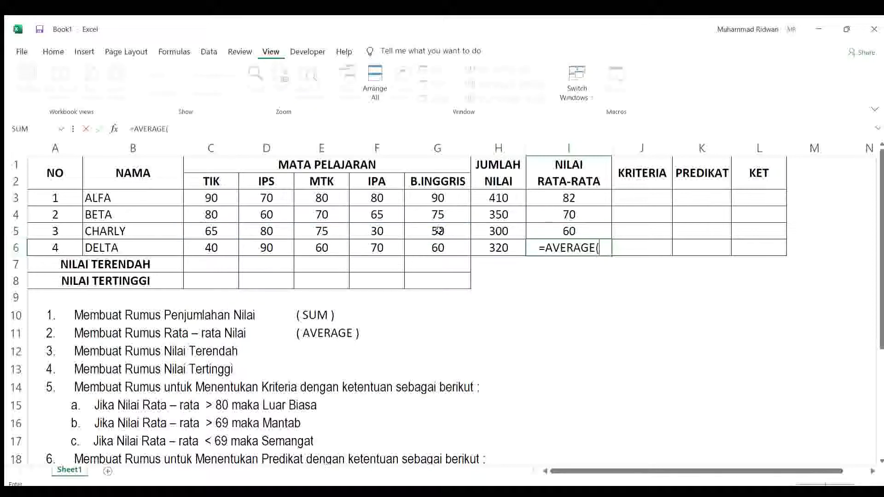
left_click_drag(208, 249, 430, 250)
type(")")
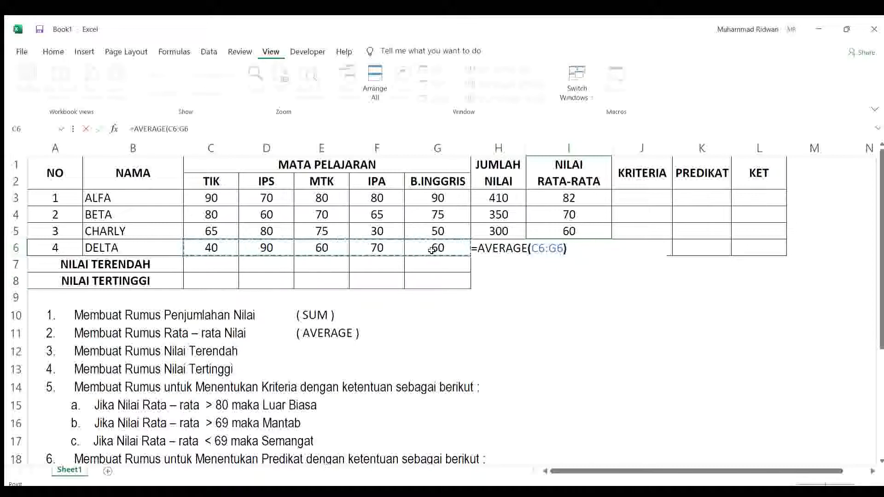
key("Return")
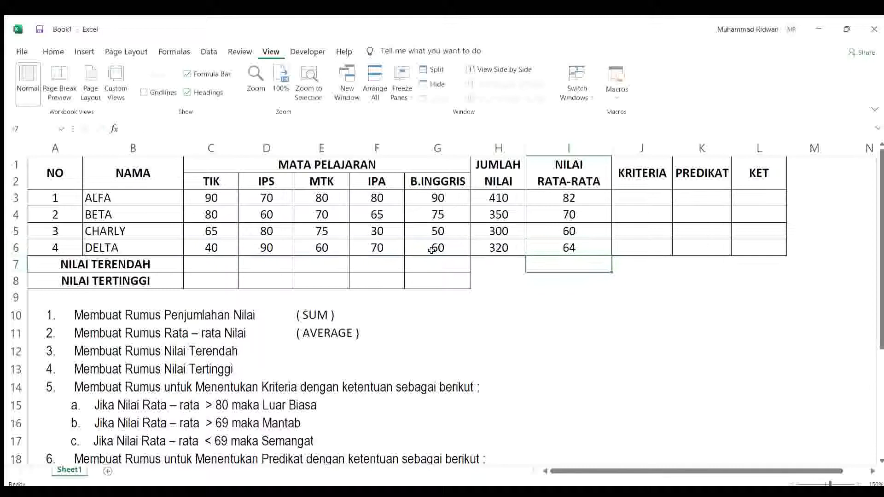
Step: Enter the note "( MIN )" in cell E12, beside the third task, Membuat Rumus Nilai Terendah
left_click(318, 356)
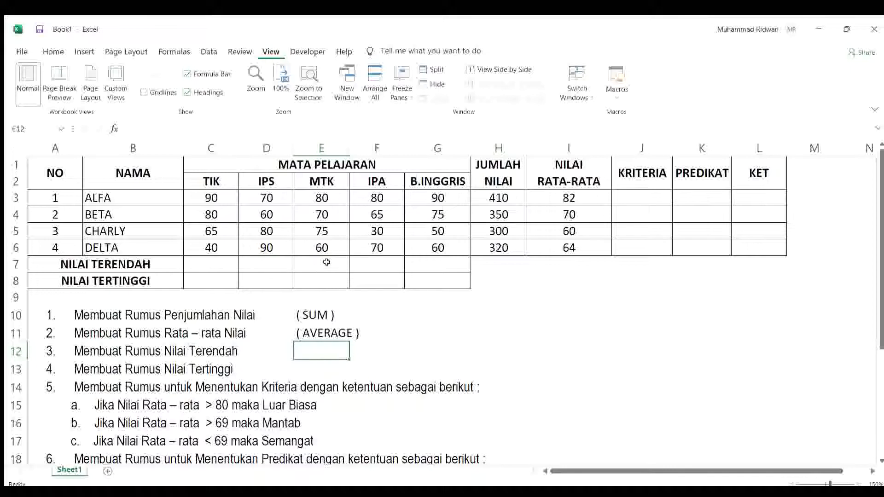
type("( MIN )")
key("Return")
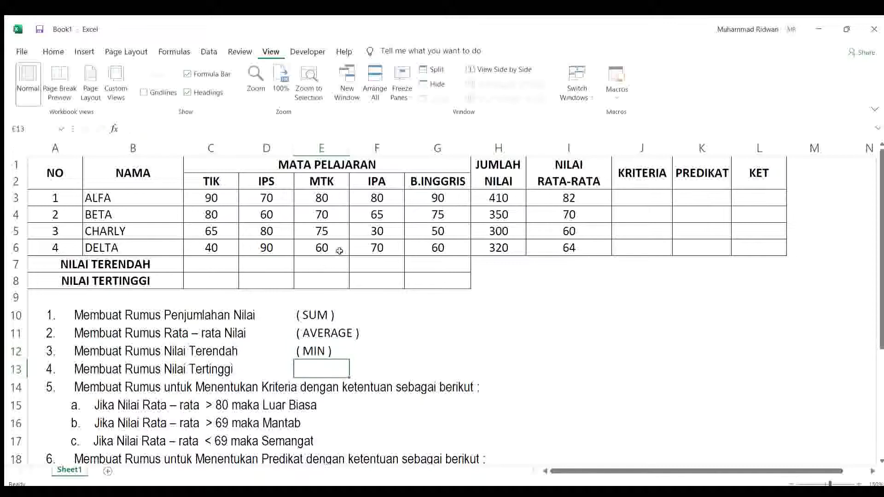
Step: Find the lowest TIK score in cell C7 of the NILAI TERENDAH row with the formula =MIN(C3:C6)
left_click(229, 261)
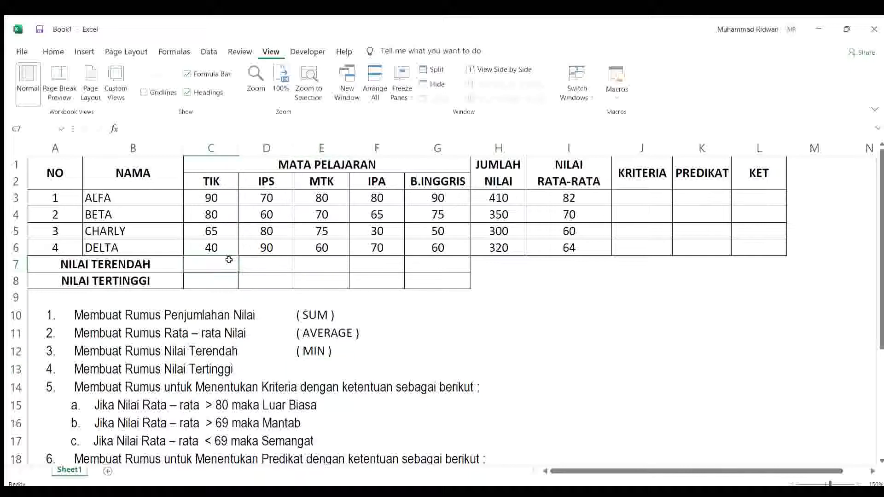
type("=")
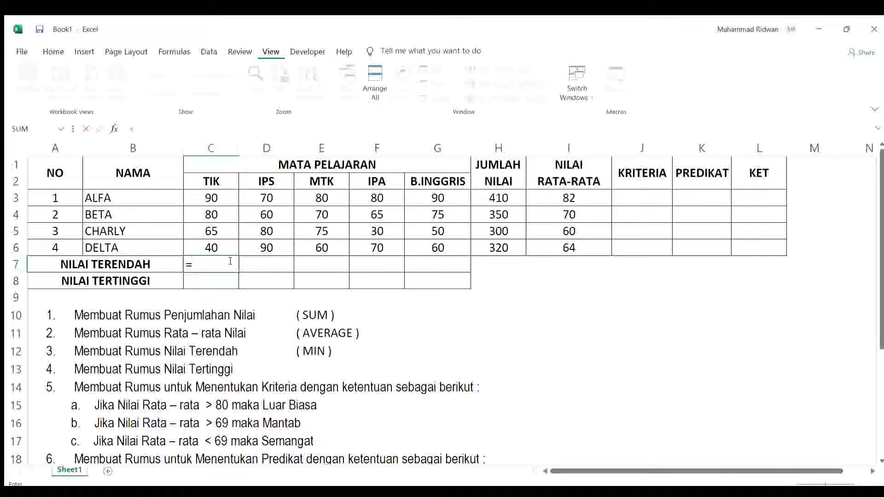
type("N(")
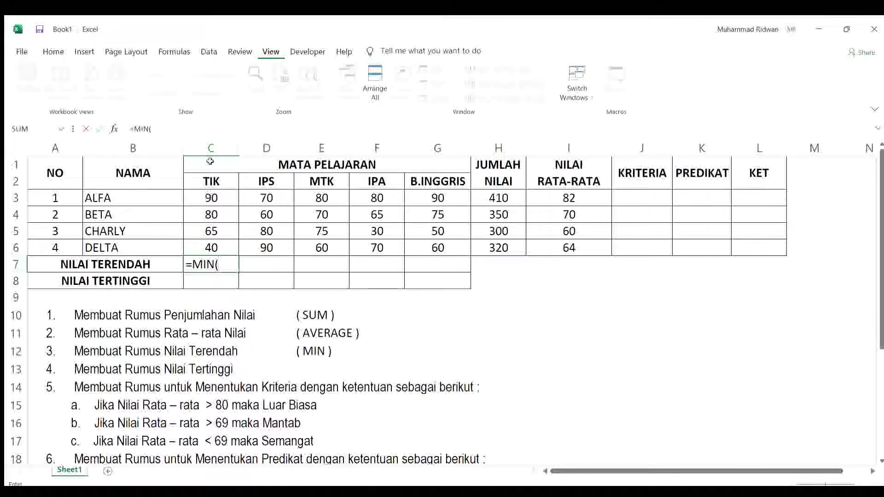
left_click(203, 200)
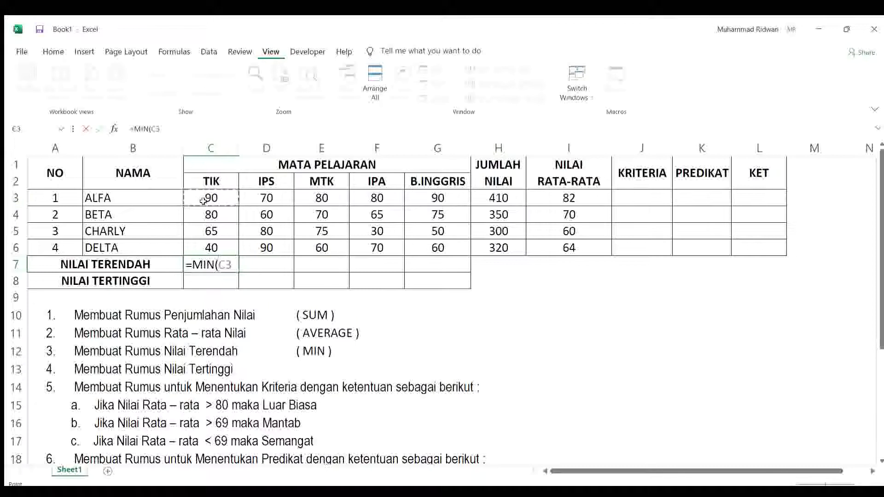
key("F8")
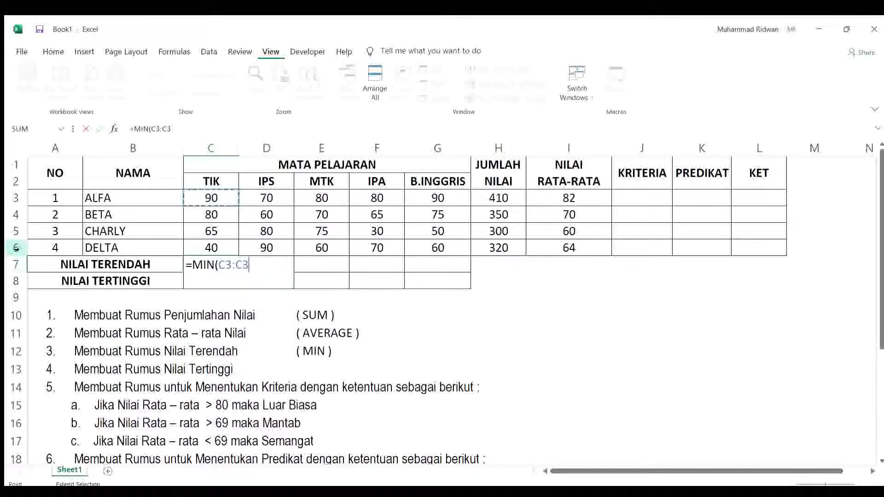
left_click(217, 247)
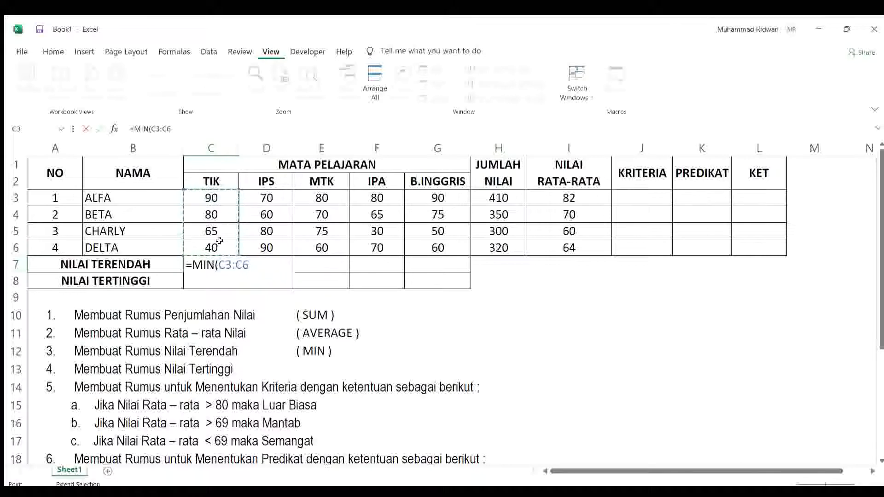
type(")")
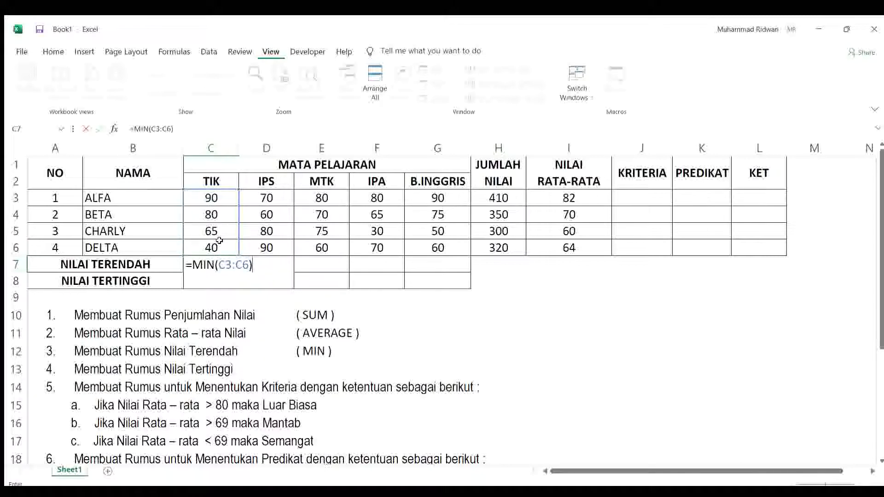
key("Return")
key("Up")
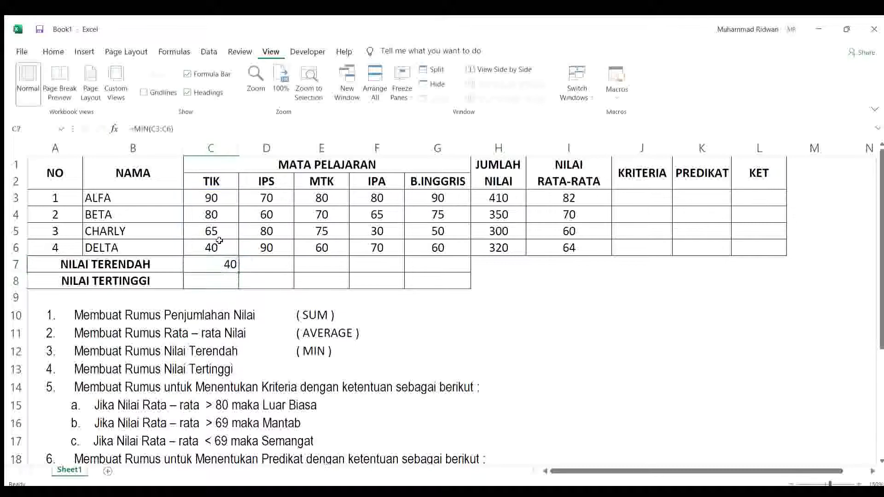
Step: Find the lowest IPS score in cell D7 with the formula =MIN(D3:D6)
key("Right")
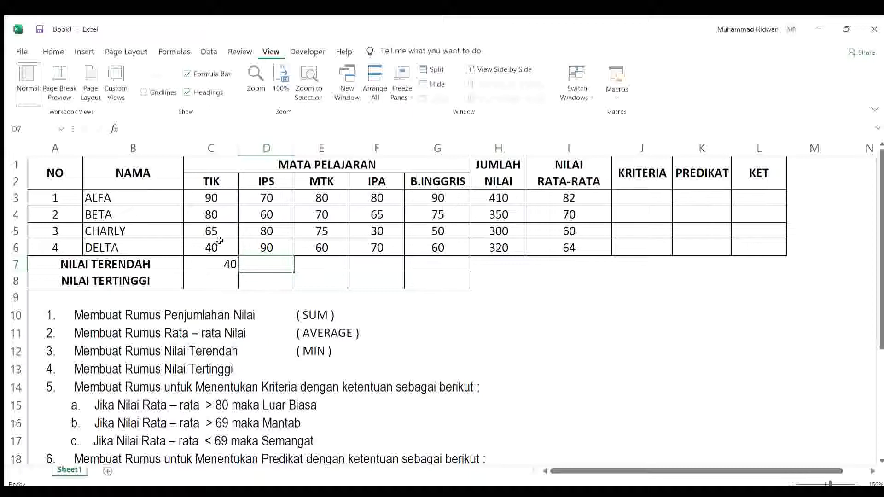
type("=MIN(")
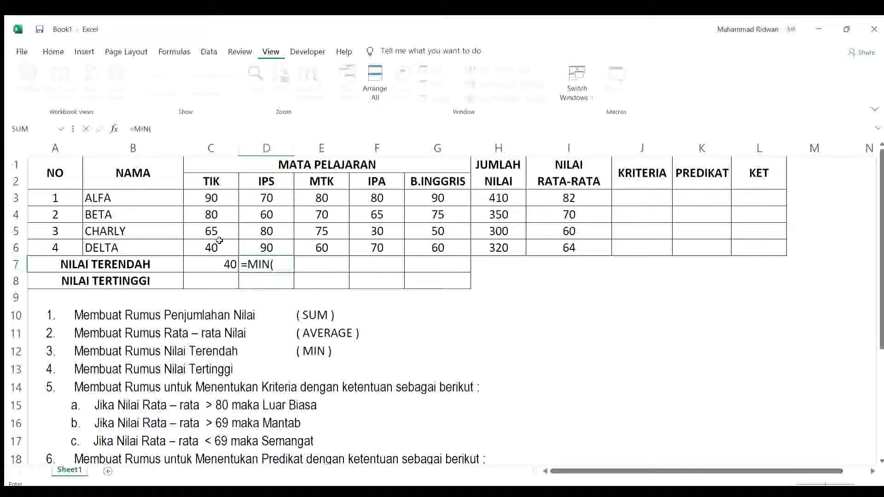
left_click(264, 198)
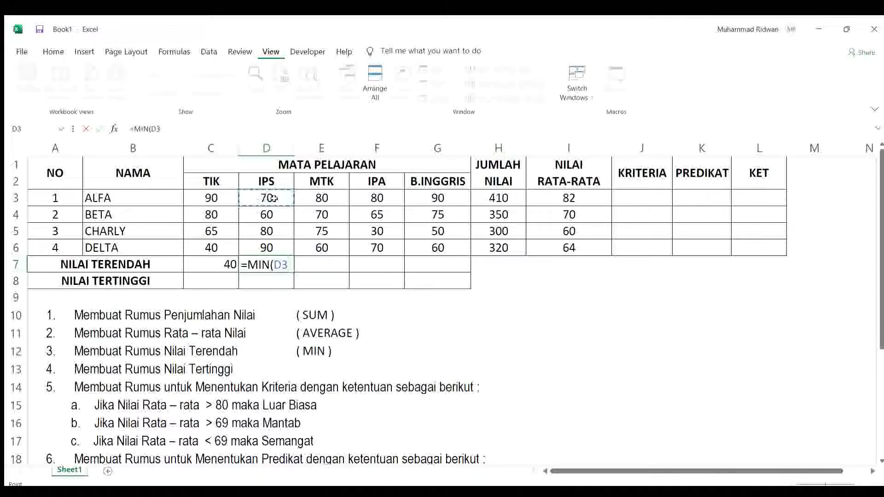
left_click_drag(274, 198, 270, 248)
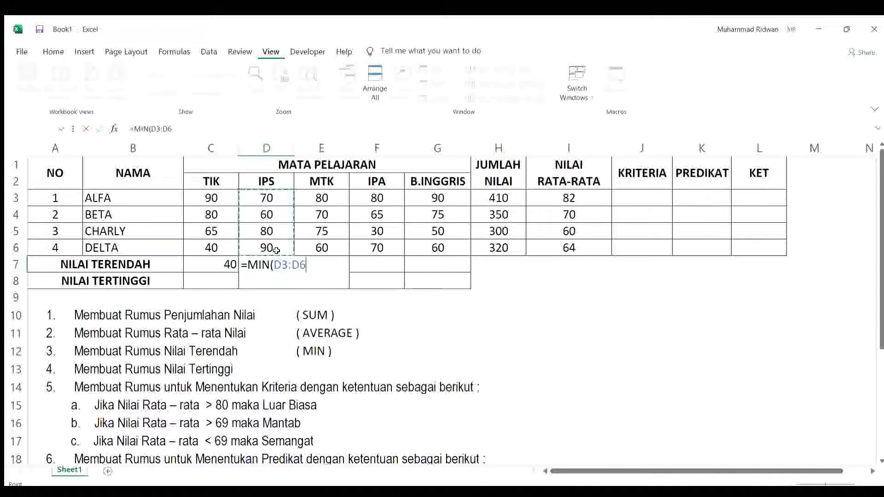
type(")")
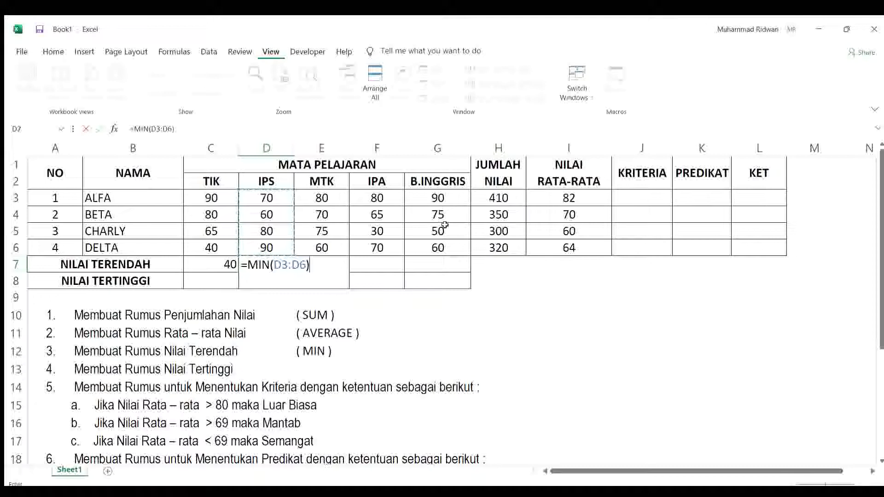
key("Return")
Step: Find the lowest MTK score in cell E7 with the formula =MIN(E3:E6)
left_click(338, 264)
type("=")
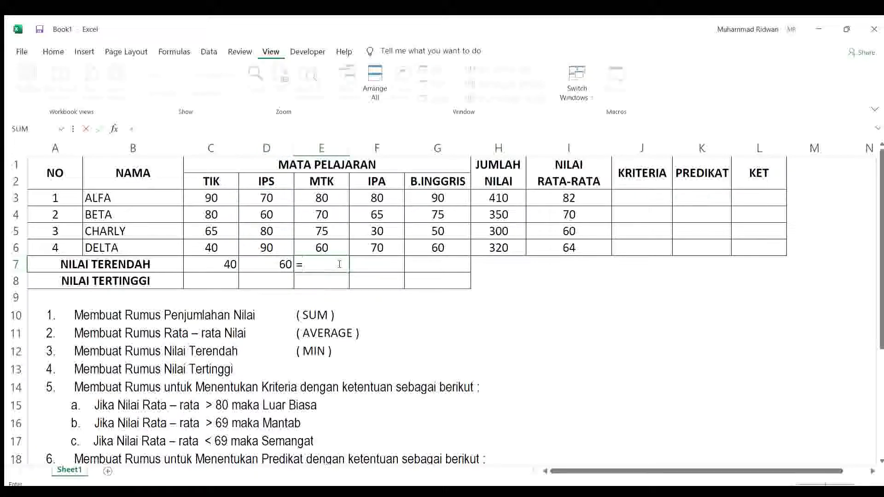
type("MIN(")
left_click_drag(327, 194, 330, 247)
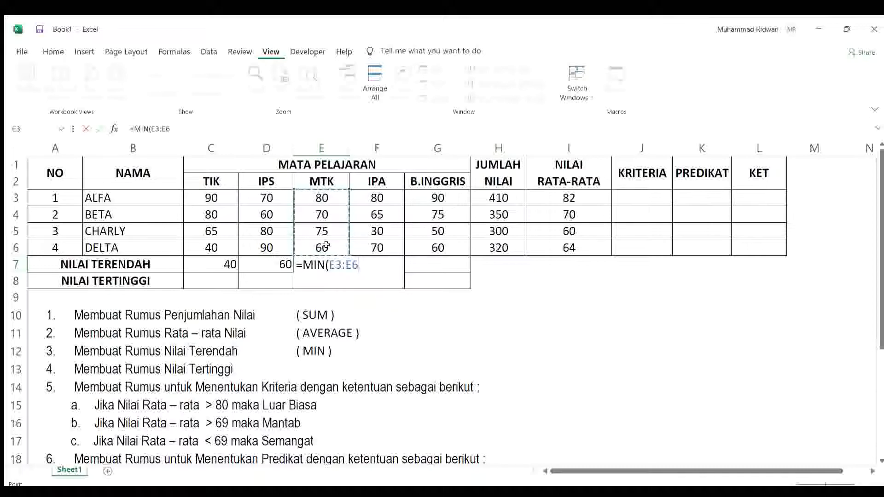
type(")")
key("Return")
Step: Find the lowest IPA score in cell F7 with the MIN function over F3:F6, and move on to cell G7
left_click(389, 261)
type("=MIN")
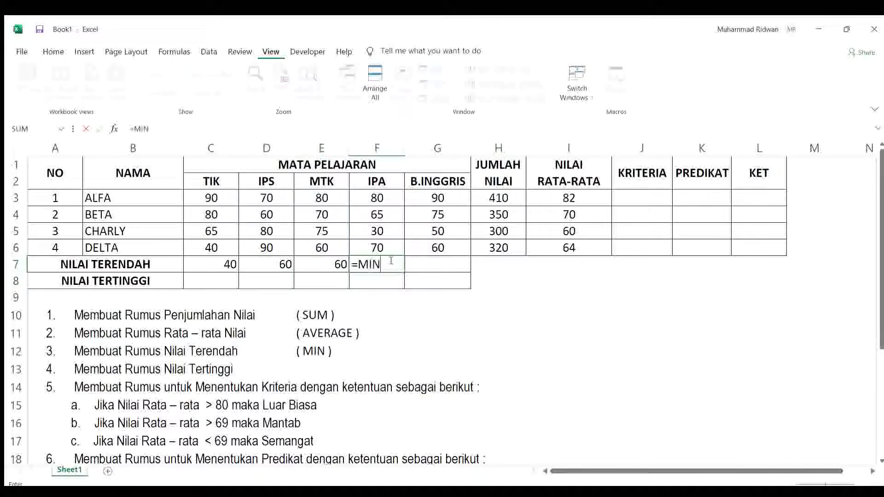
type("(")
left_click_drag(393, 197, 394, 247)
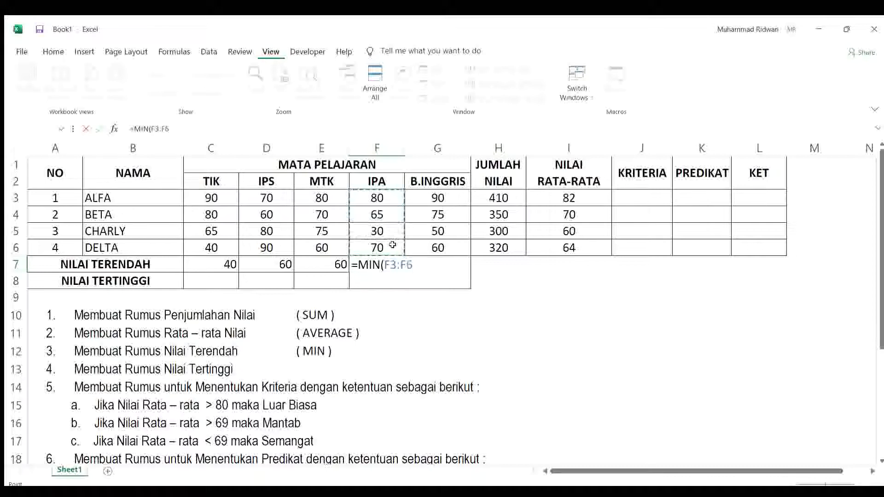
key("Tab")
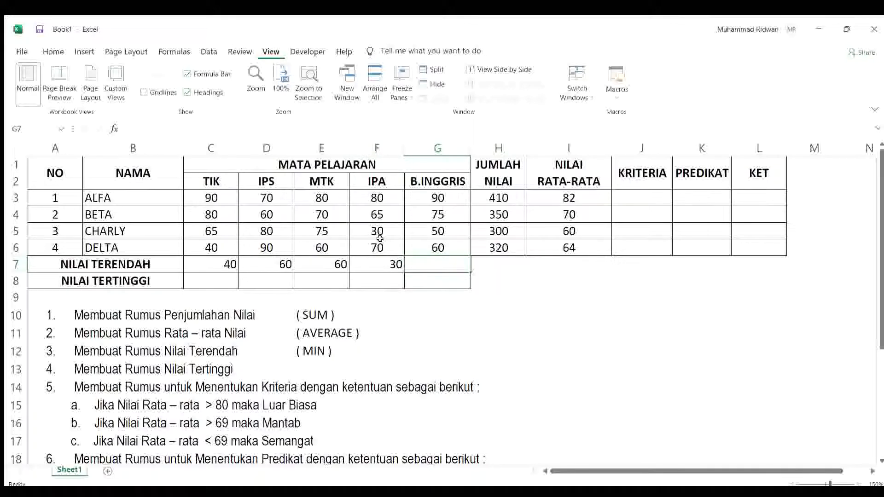
Step: Find the lowest B.INGGRIS score in cell G7 with the formula =MIN(G3:G6)
type("=")
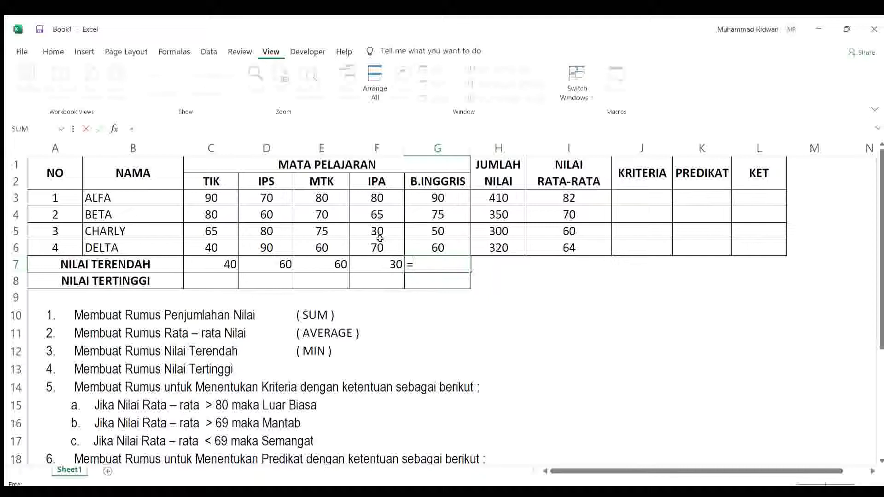
type("MIN(")
left_click_drag(425, 197, 434, 245)
type(")")
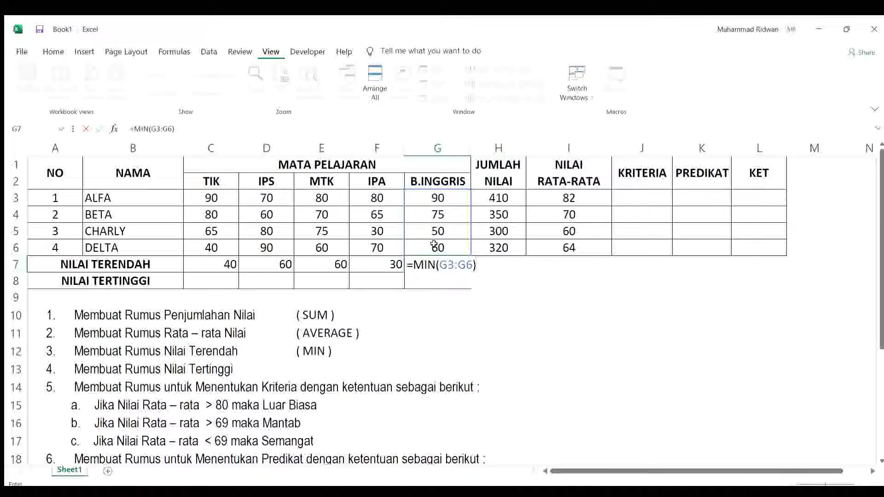
key("Return")
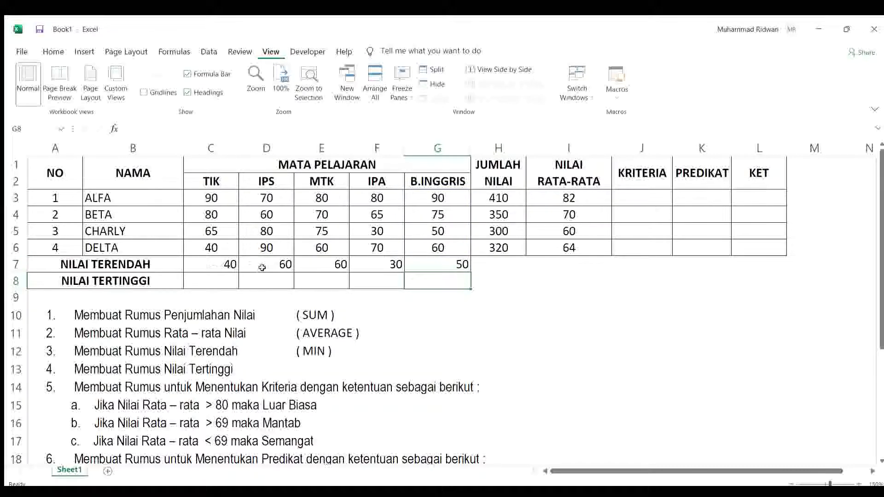
Step: Enter the function note ( MAX ) in cell E13, beside the Membuat Rumus Nilai Tertinggi task
left_click(207, 283)
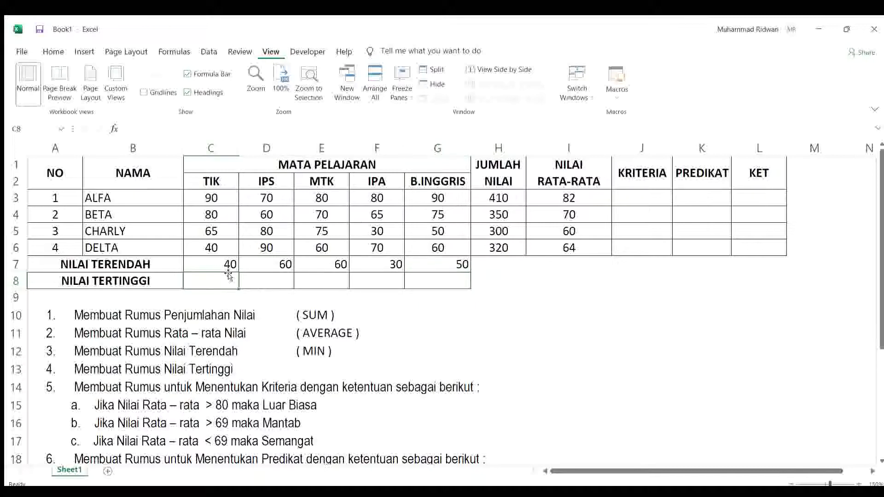
left_click(300, 366)
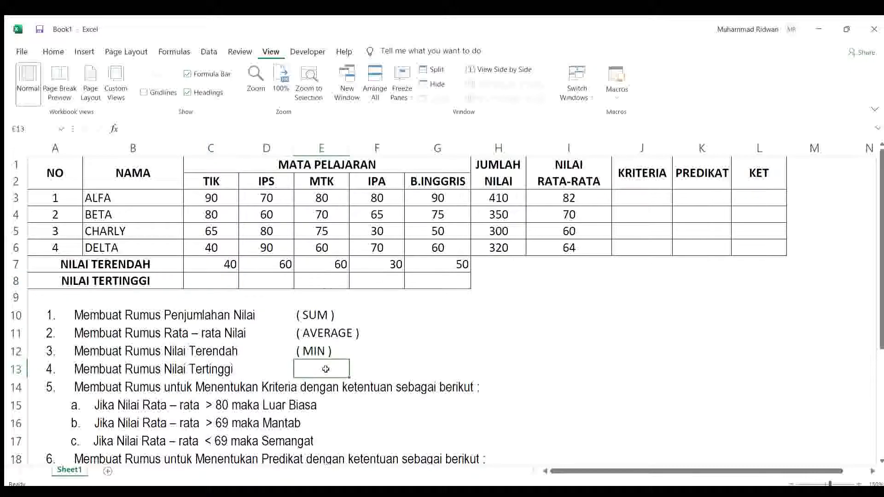
type("9")
key("BackSpace")
type("( MAX")
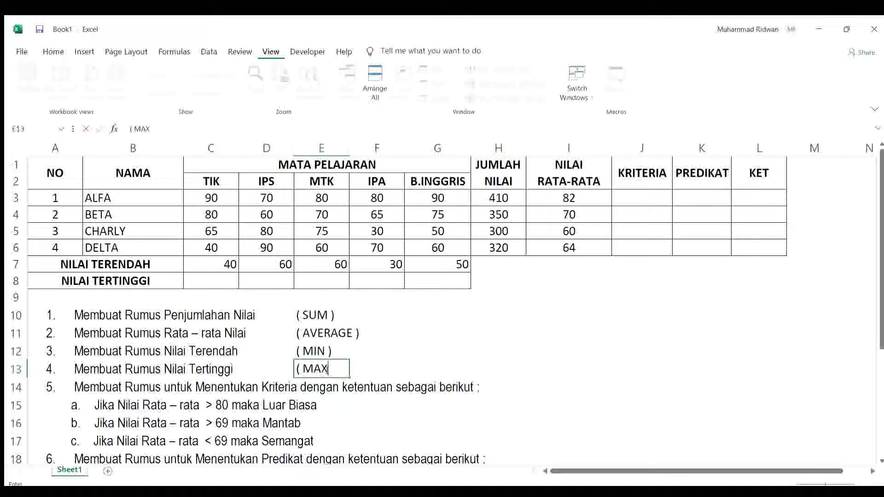
type(" )")
key("Return")
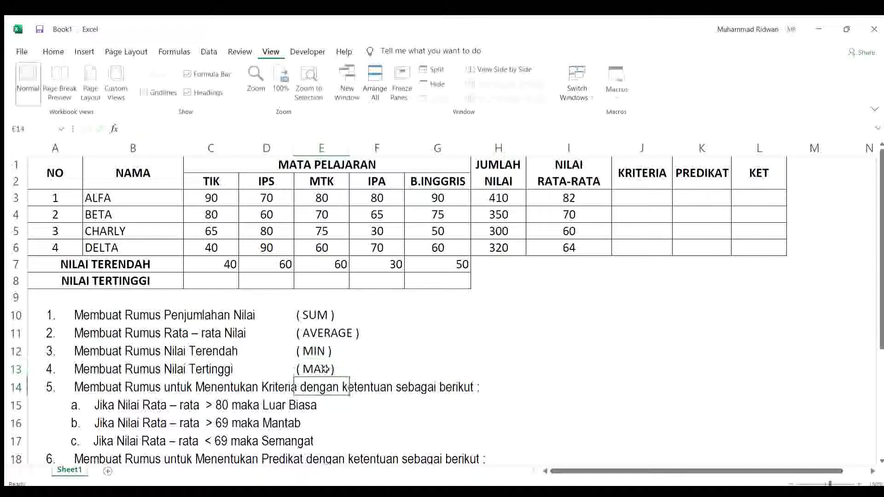
Step: Find the highest TIK score in cell C8 of the NILAI TERTINGGI row with the formula =MAX(C3:C6)
left_click(207, 276)
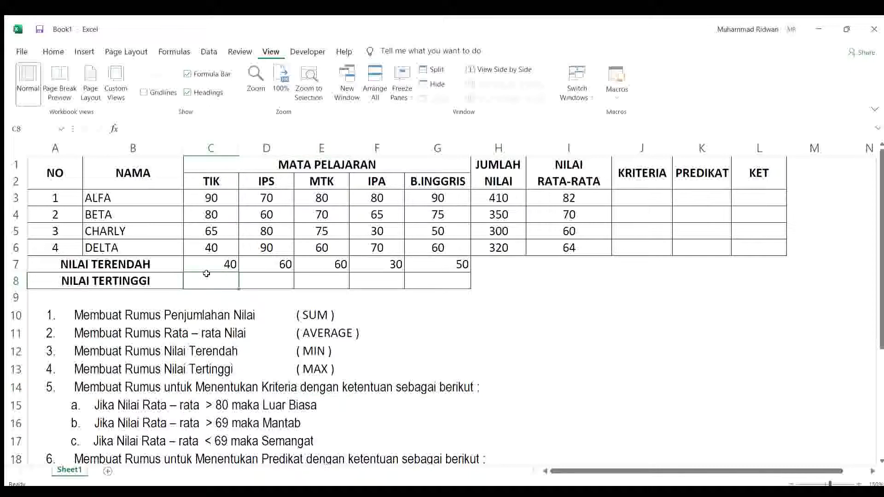
type("=")
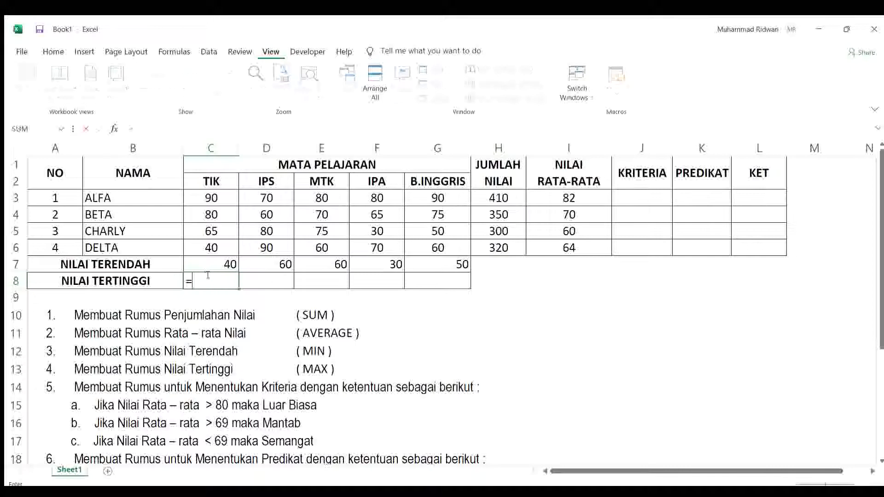
type("MAX(")
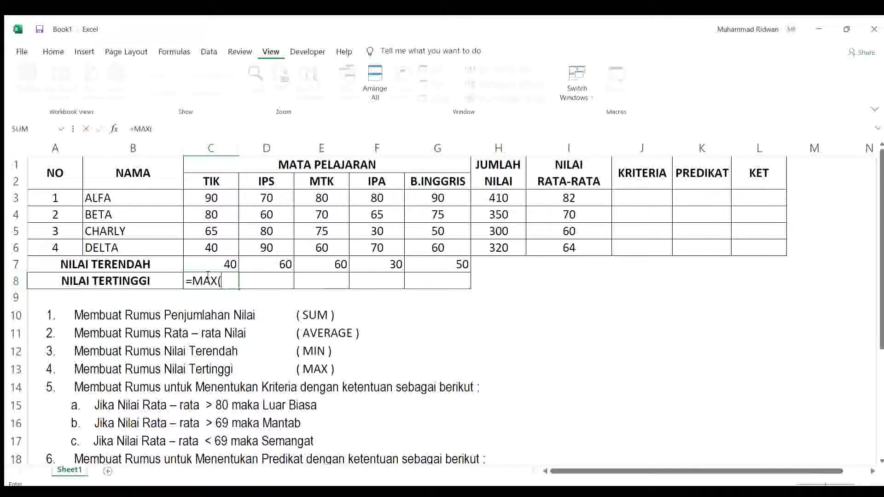
left_click(222, 199)
left_click_drag(220, 199, 214, 252)
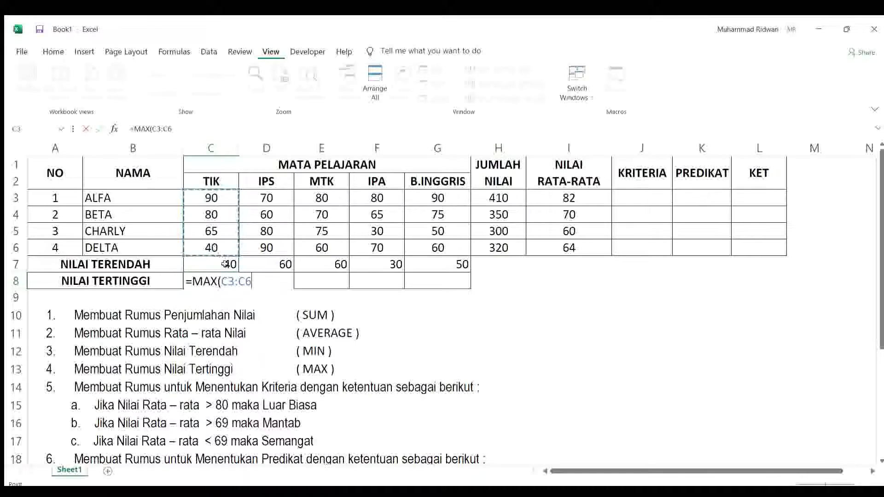
type(")")
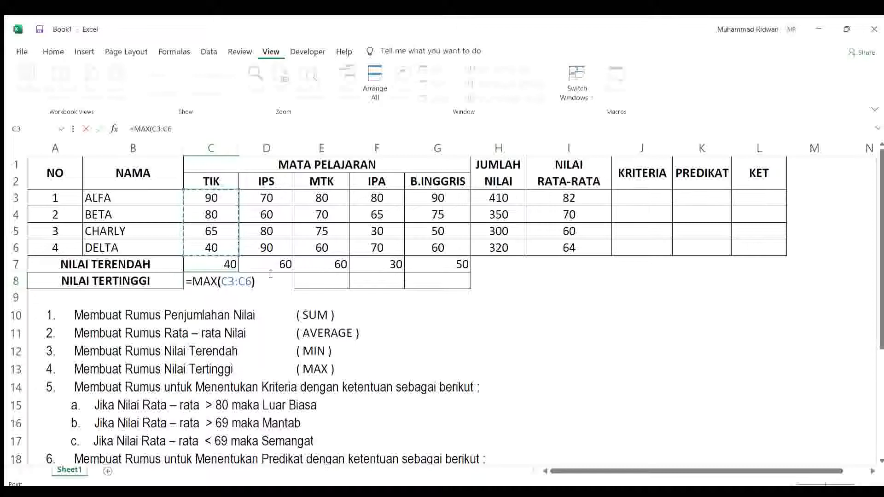
Step: Find the highest IPS score in cell D8 with the formula =MAX(D3:D6)
left_click(271, 275)
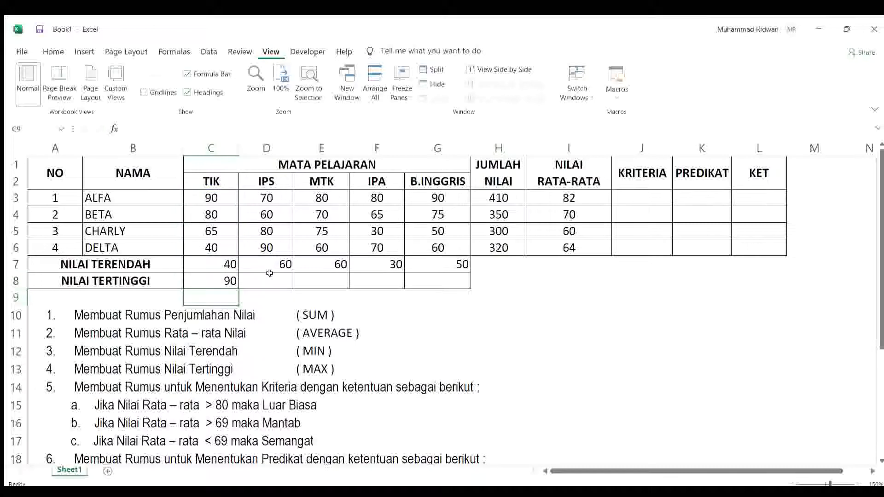
type("=")
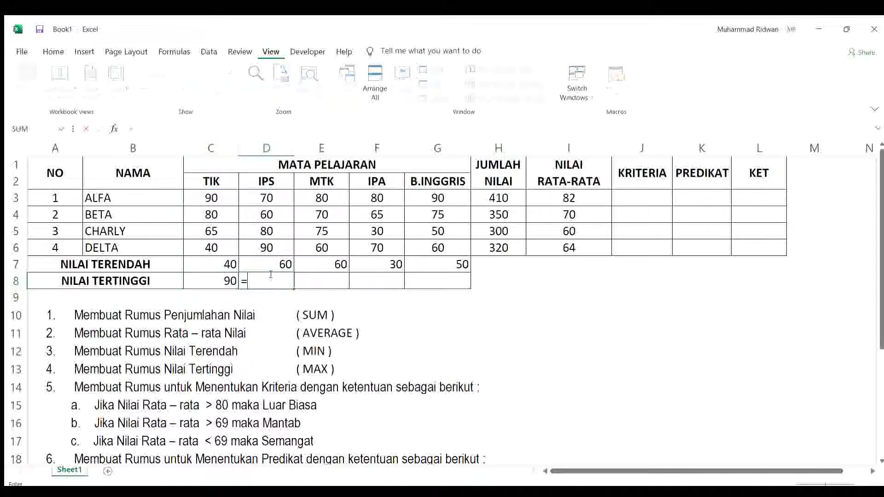
type("MAX")
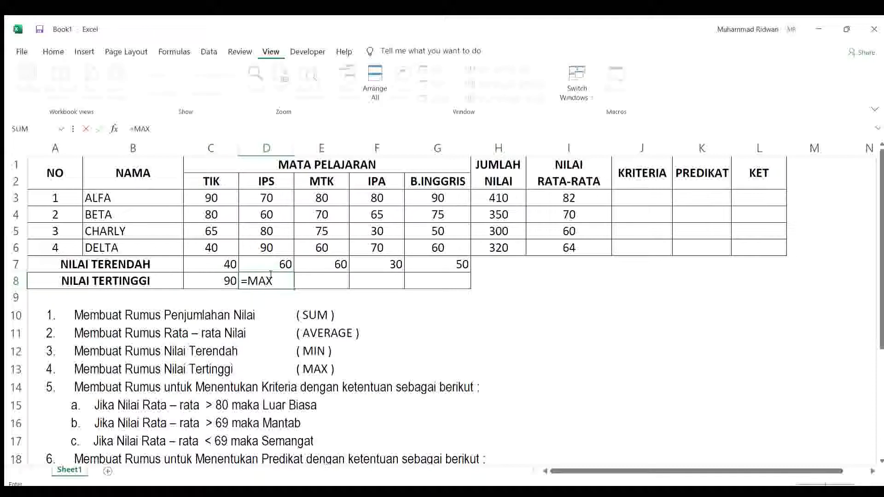
type("(C3")
key("BackSpace")
key("BackSpace")
type("D3")
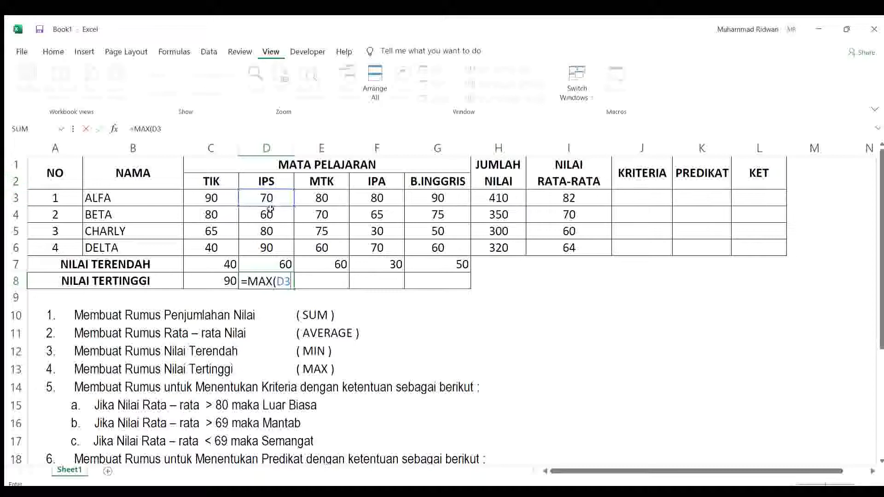
type(":D6")
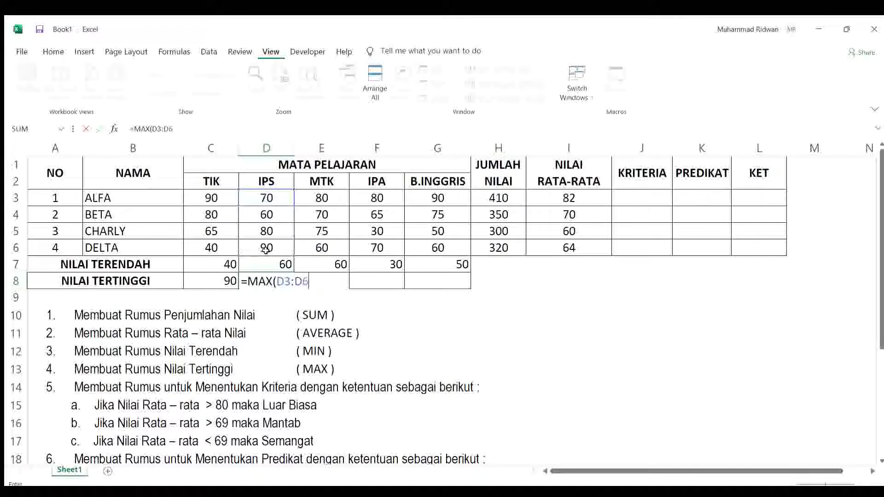
type(")")
key("Return")
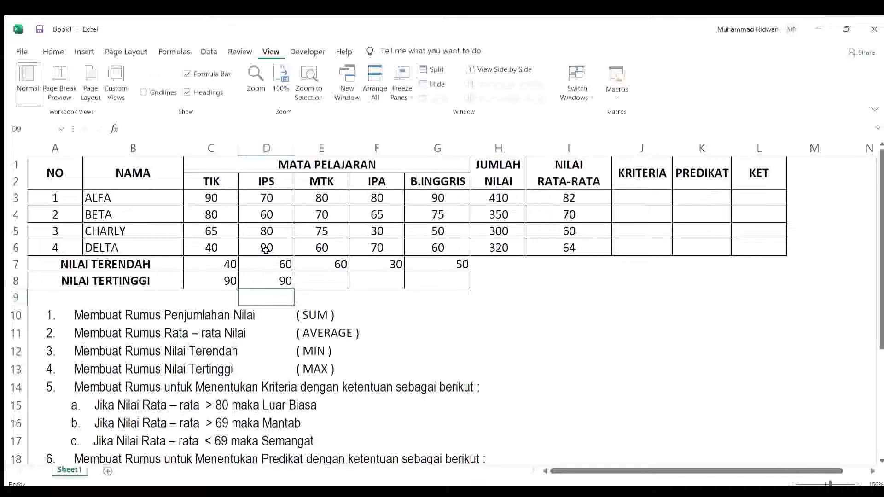
Step: Find the highest MTK score in cell E8 with the formula =MAX(E3:E6)
left_click(325, 285)
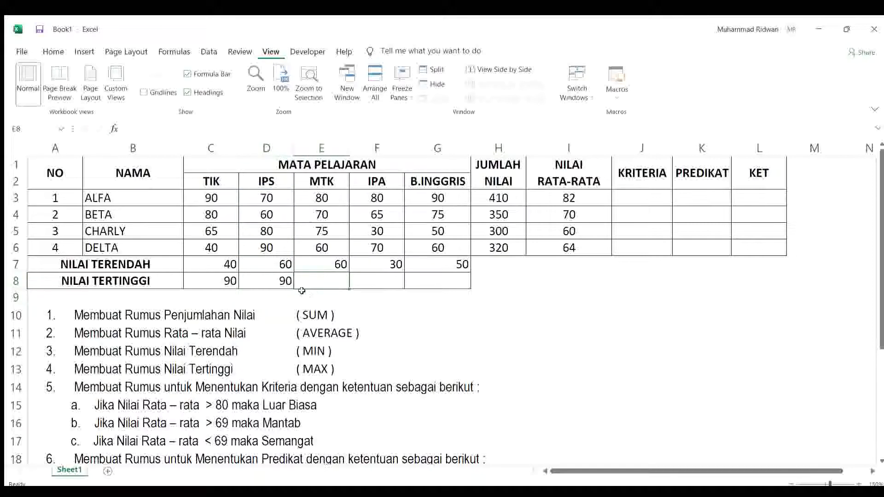
type("=")
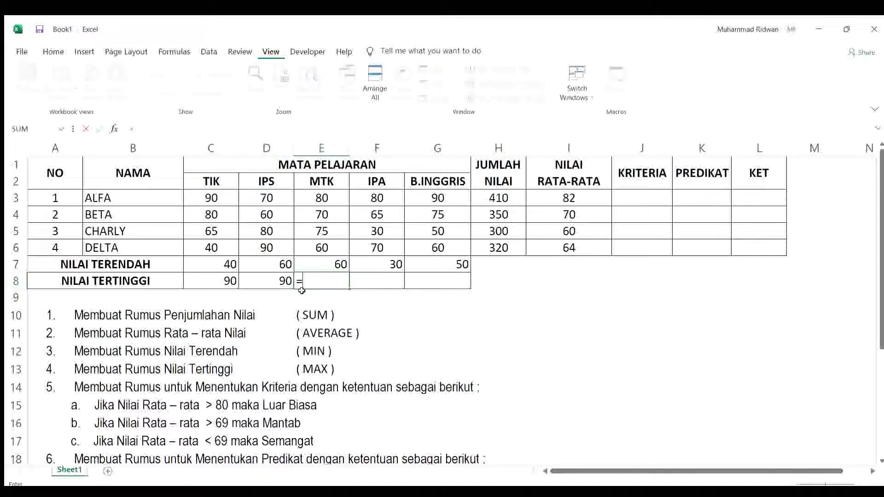
type("MAX(E3")
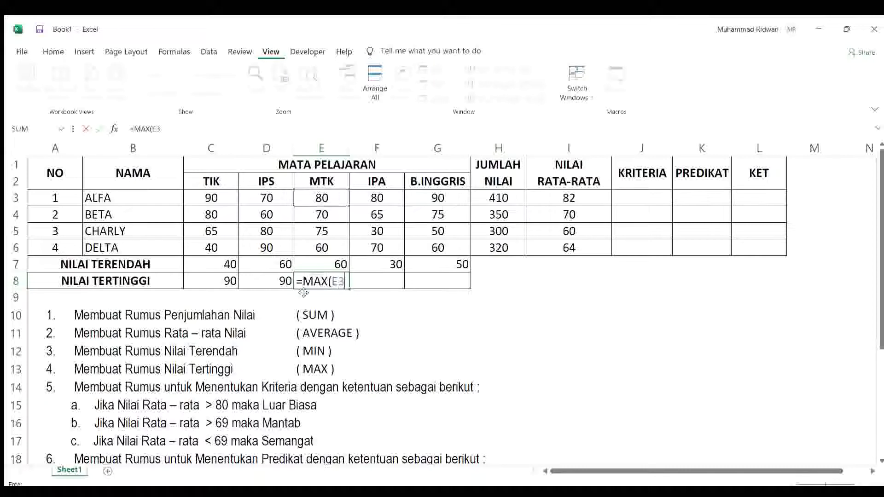
type(":E6)")
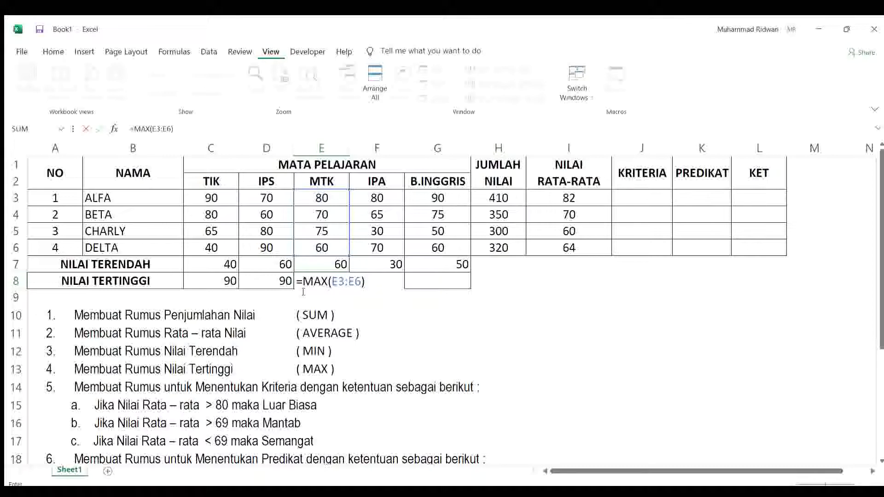
key("Return")
Step: Find the highest IPA score in cell F8 with the formula =MAX(F3:F6), and move on to cell G8
left_click(362, 285)
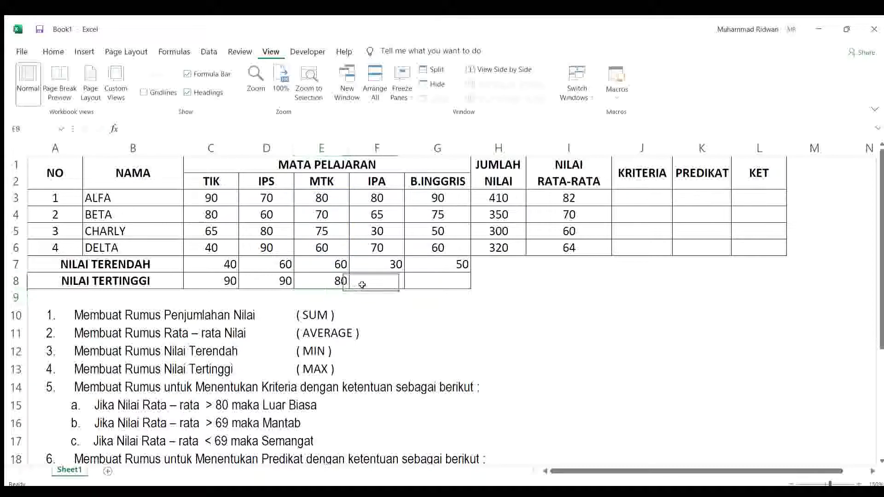
type("=")
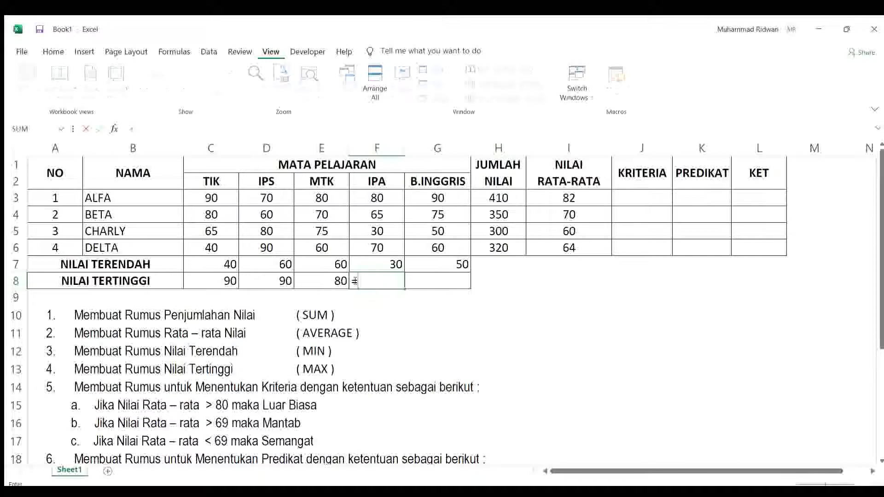
type("MAX(")
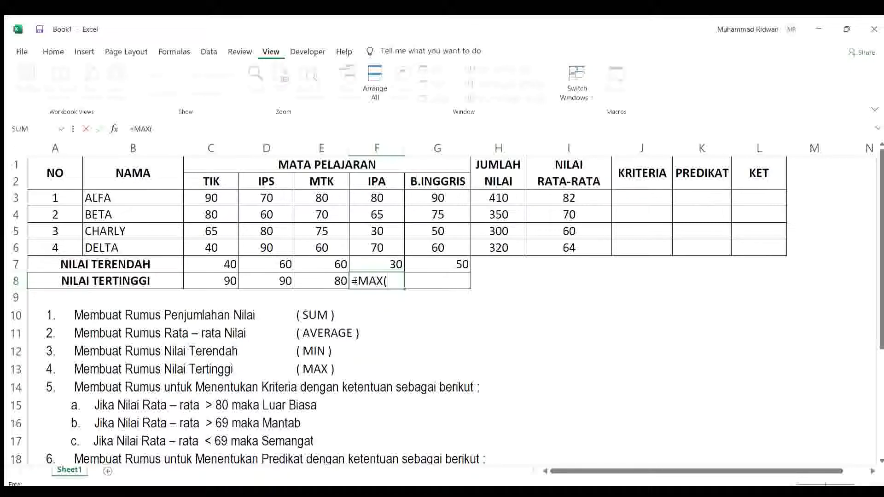
type("F3:")
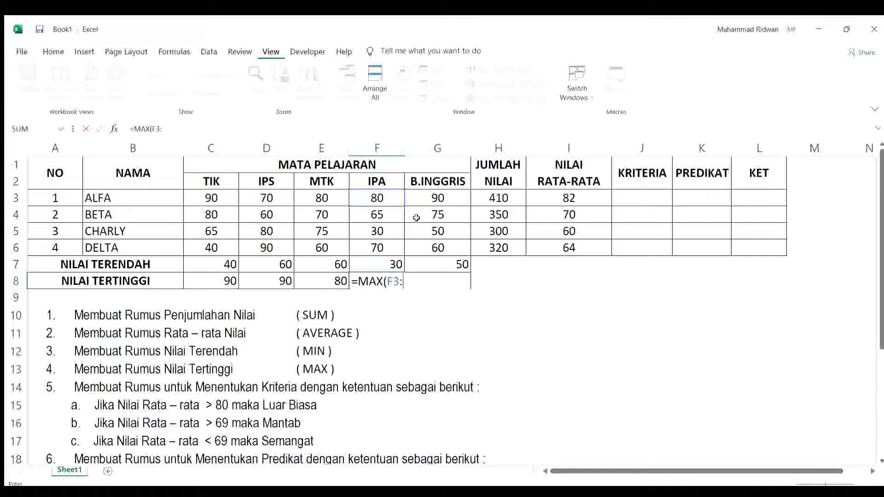
type("F6)")
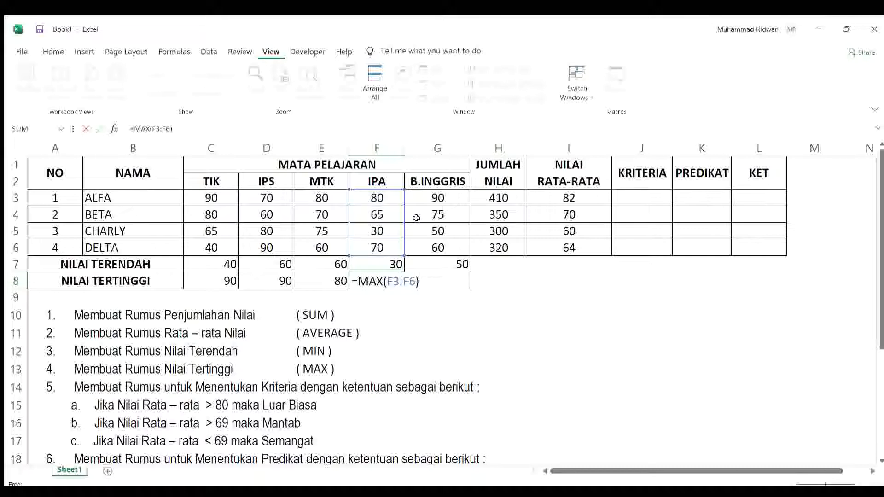
key("Tab")
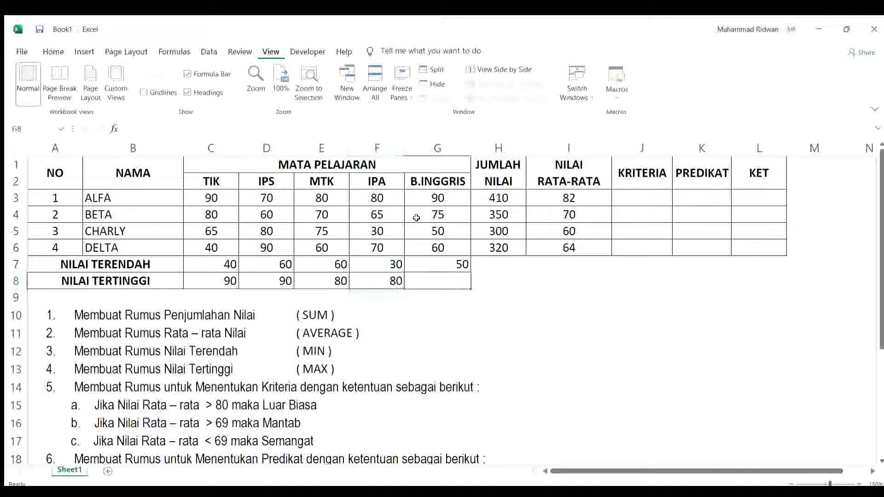
Step: Find the highest B.INGGRIS score in cell G8 with the formula =MAX(G3:G6)
type("=MAX(")
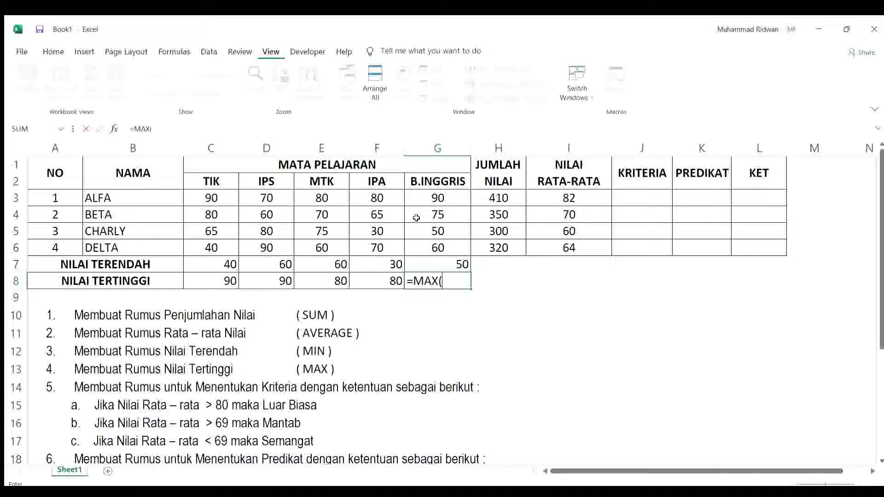
type("G3:")
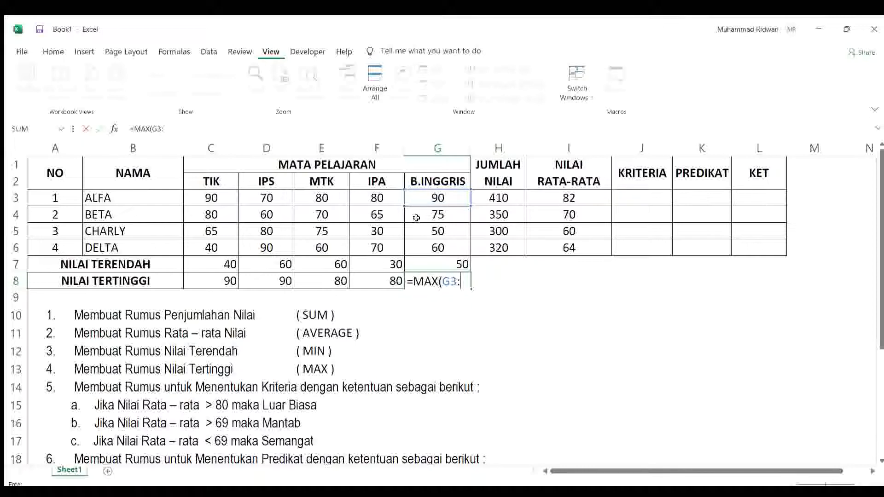
type("G6")
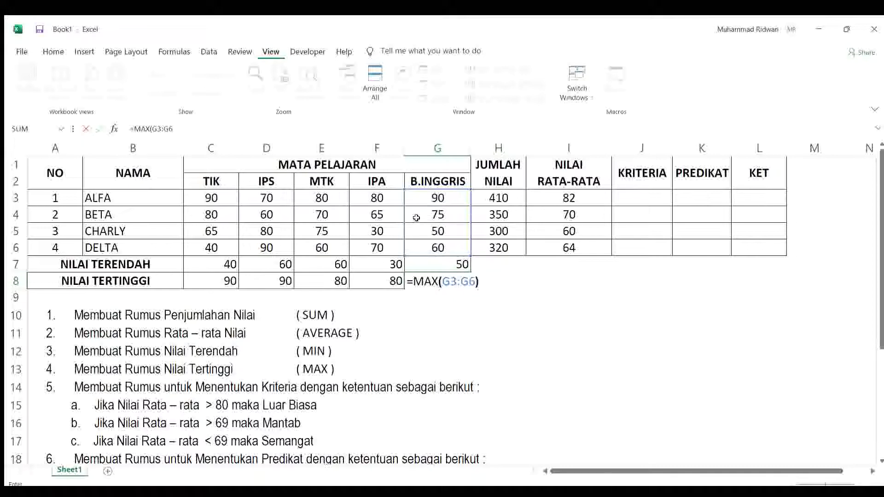
type(")")
key("Return")
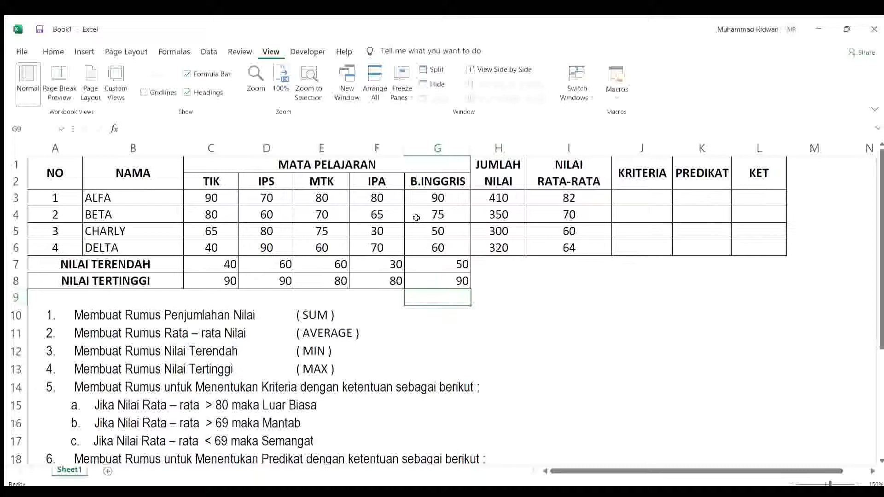
Step: Select cell I15 beside the first criteria condition in the task list
left_click_drag(882, 244, 881, 351)
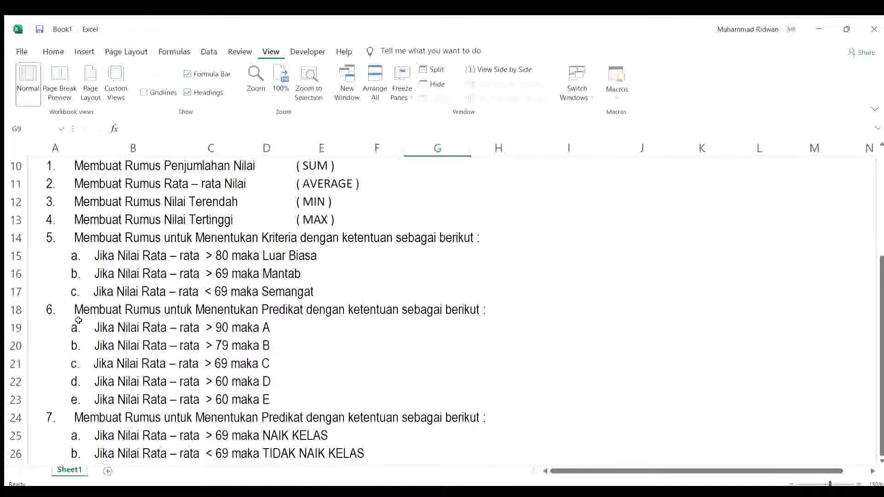
left_click(595, 258)
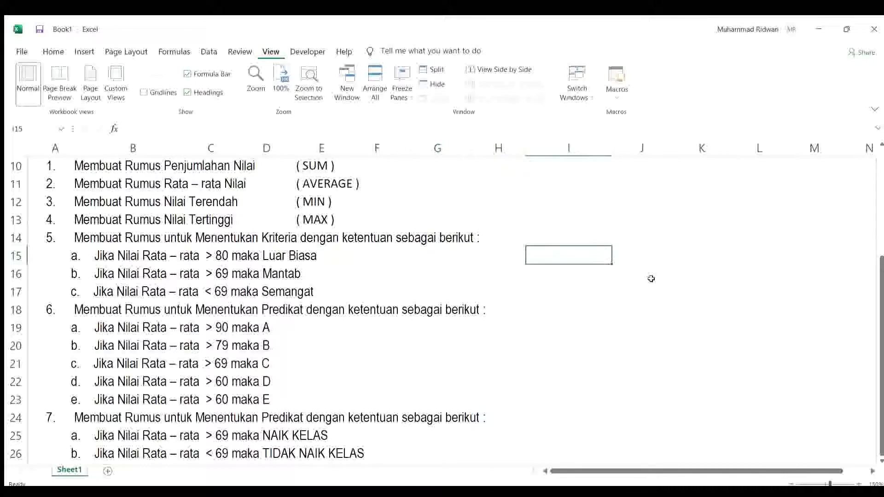
type("JUMLAH")
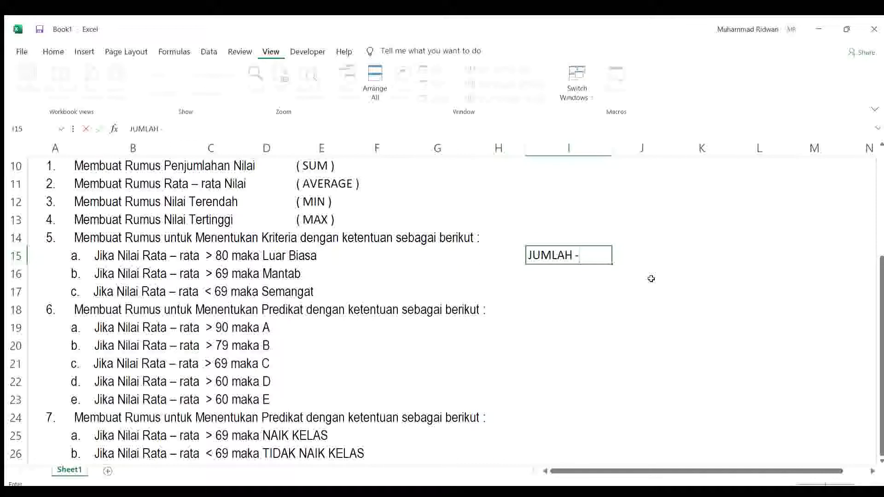
type("- 1")
key("BackSpace")
key("BackSpace")
key("BackSpace")
key("BackSpace")
key("BackSpace")
key("BackSpace")
key("BackSpace")
key("BackSpace")
key("BackSpace")
key("BackSpace")
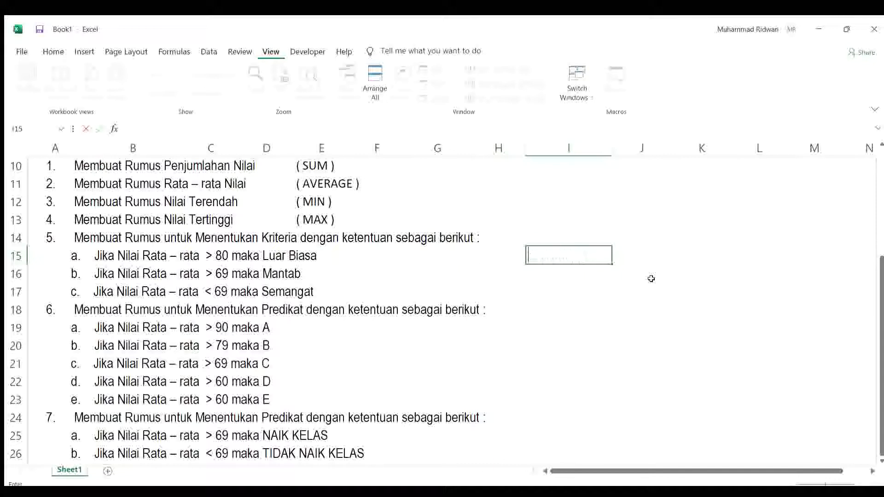
Step: Enter the note "UNTUK MENENTUKAN IF YANG AKAN DIGUNAKAN DENGAN CARA" in cell I15
type("UNTUK MENENTUKAN ")
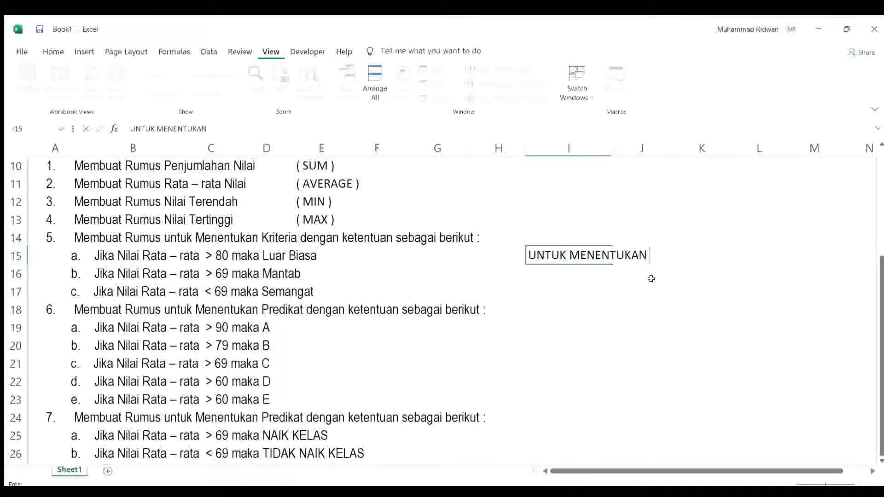
type("IF YANG ")
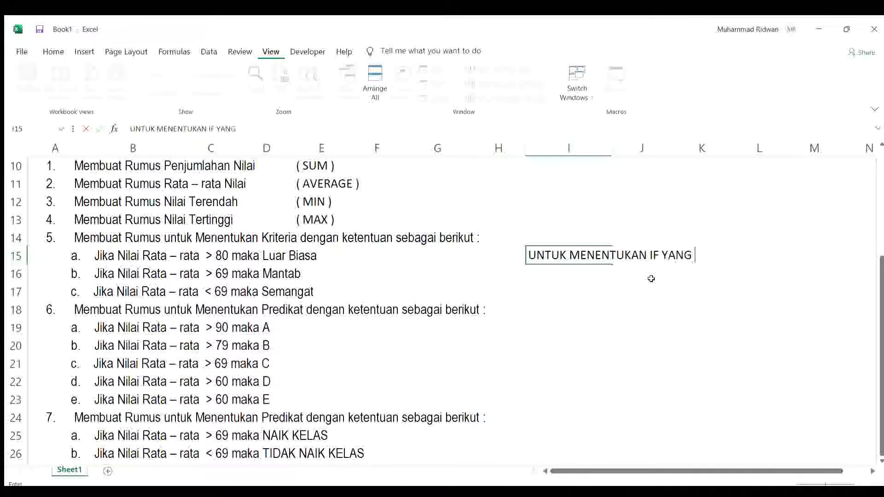
type("AKAN DIGUN")
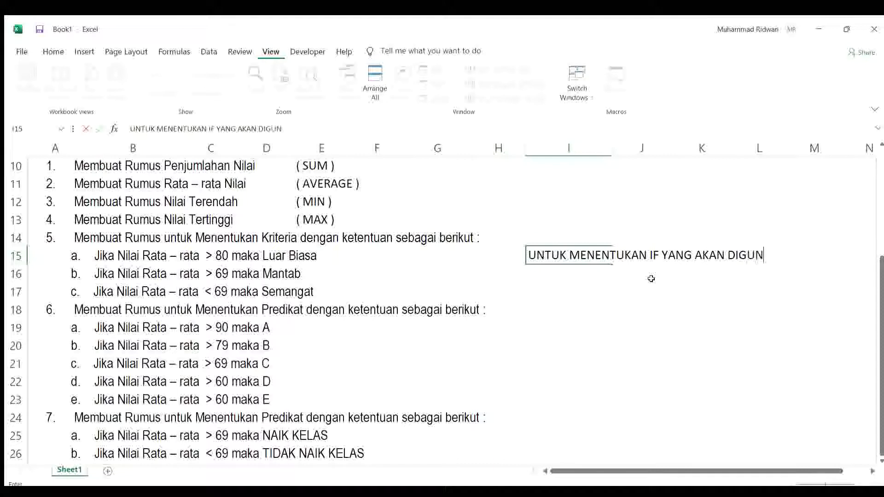
type("AKAN DENGAN CARA")
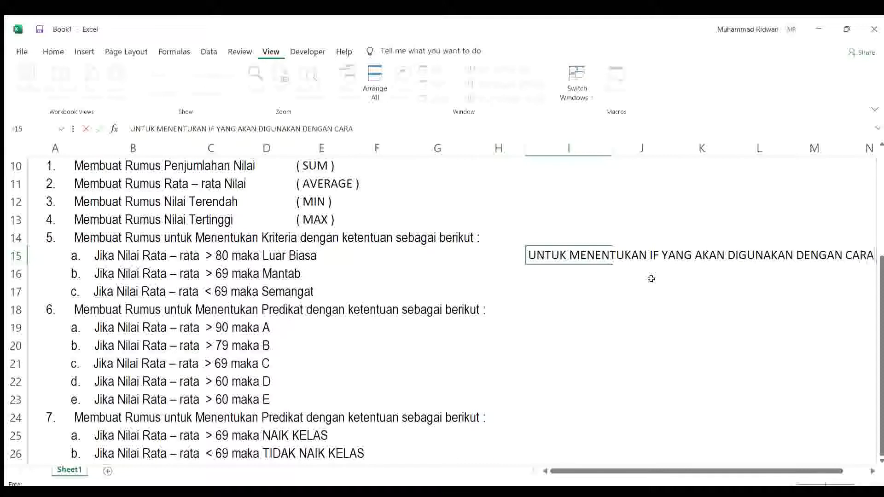
key("Return")
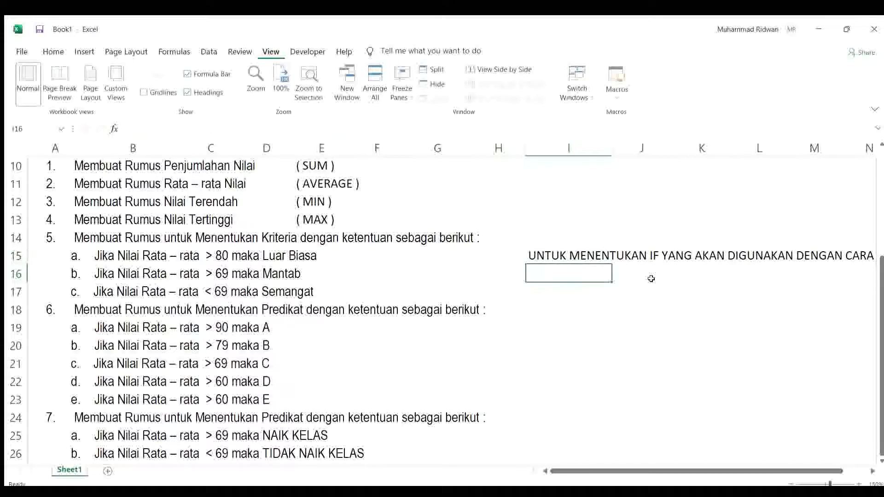
Step: Enter "= JUMLAH KONDISI - 1" in cell I16 as plain text rather than a formula
type("=")
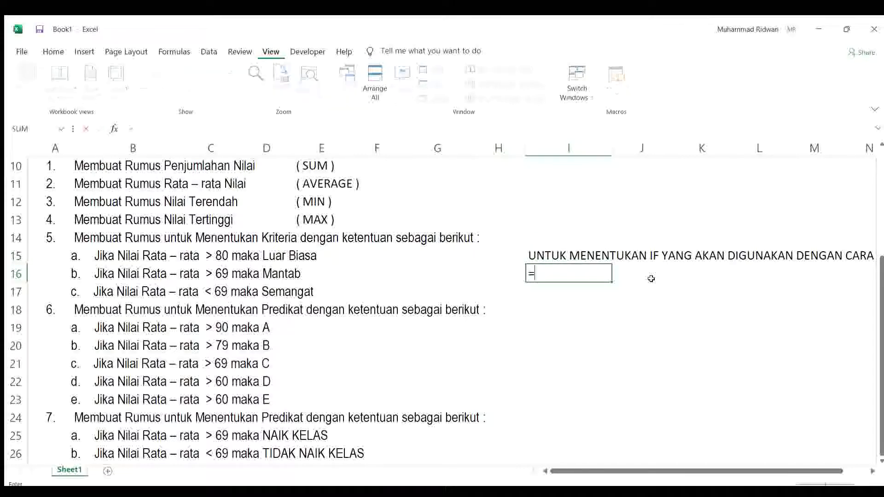
type(" JUMLAH")
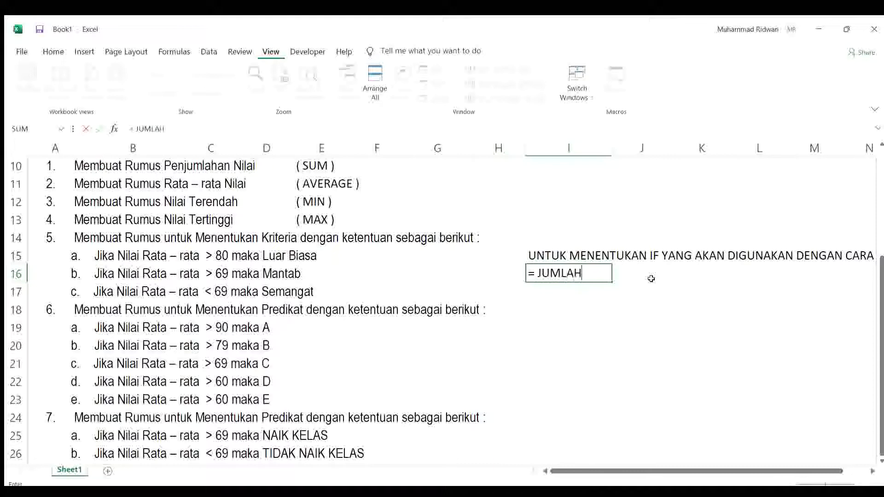
type(" KONDISI")
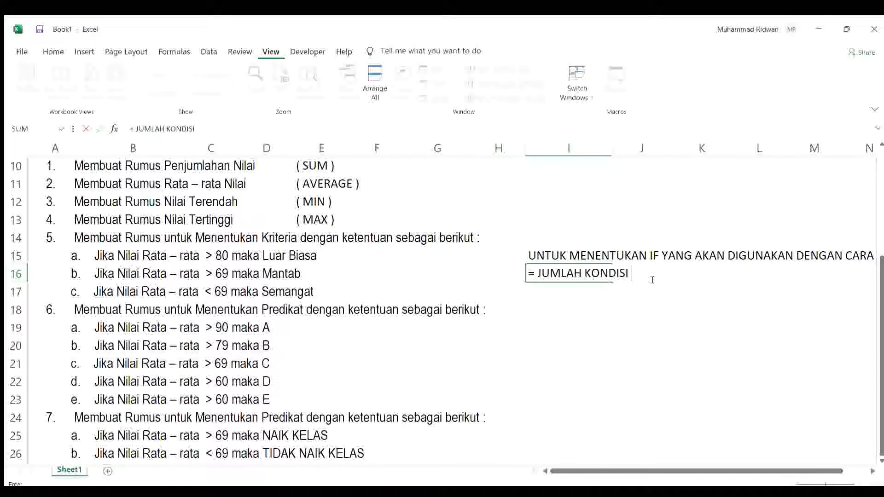
type(" - 1")
key("Return")
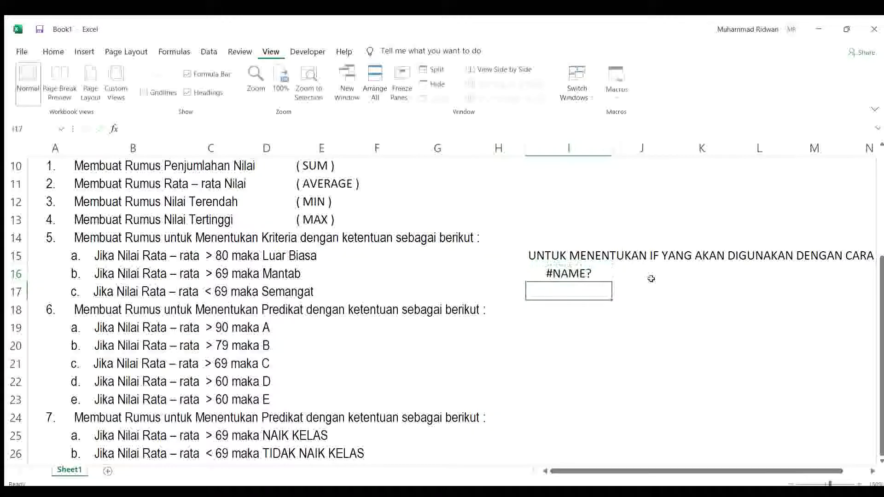
key("Up")
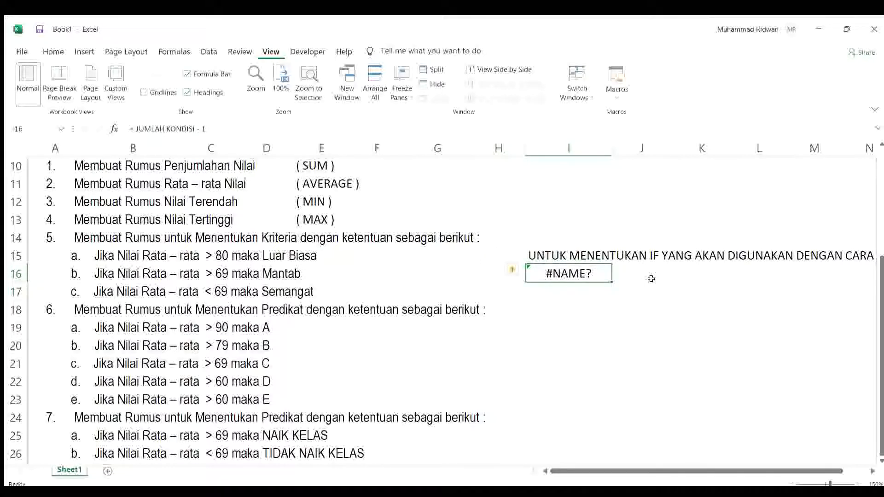
left_click(137, 130)
type("'")
key("Return")
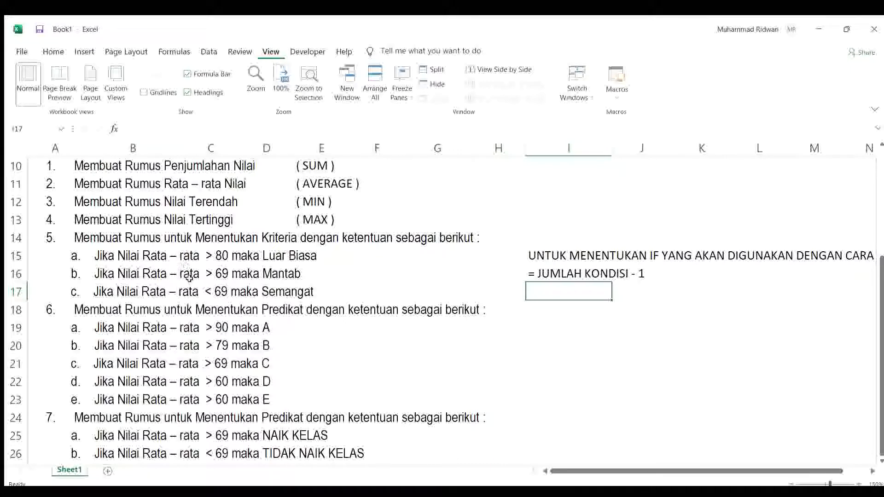
Step: Calculate the number of IFs for tasks 5 and 6 with =3-1 in cell I17 and =5-1 in cell I19
type("=3")
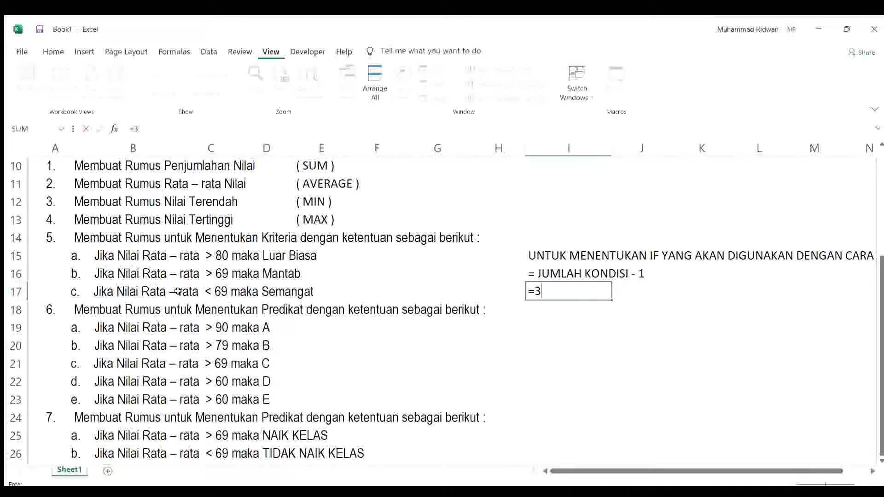
type("-1")
key("Return")
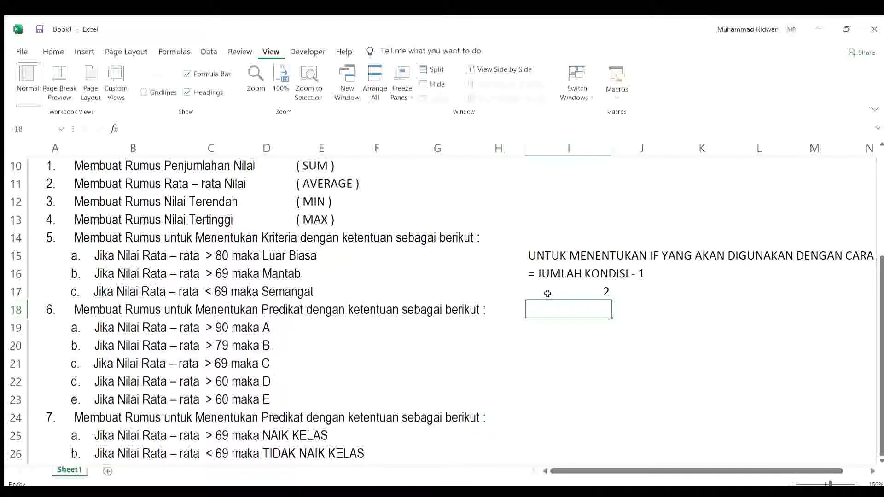
left_click(555, 330)
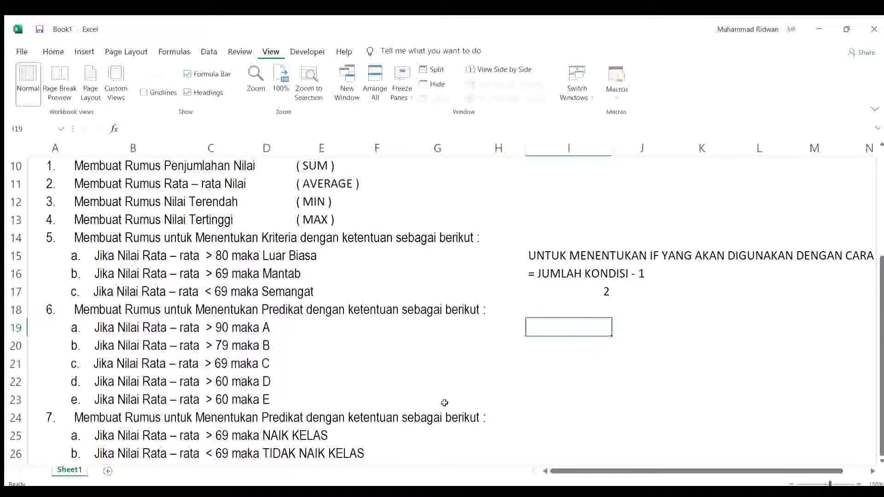
type("=5")
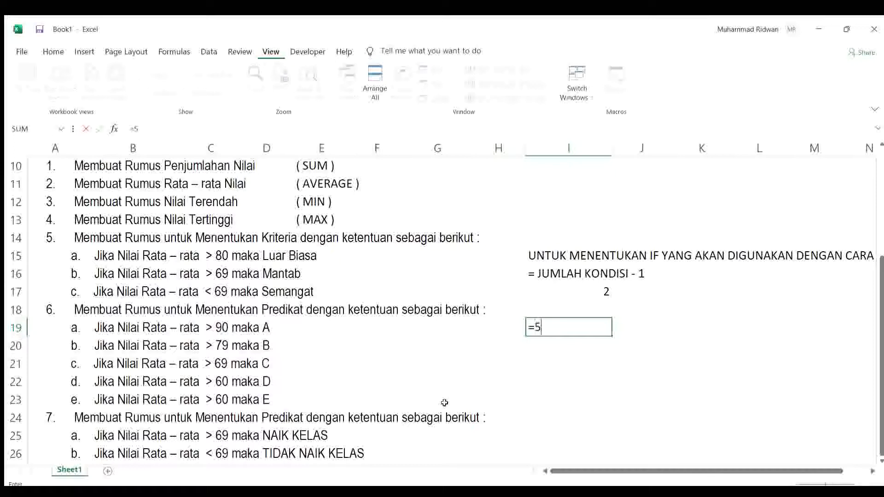
type("-1")
key("Return")
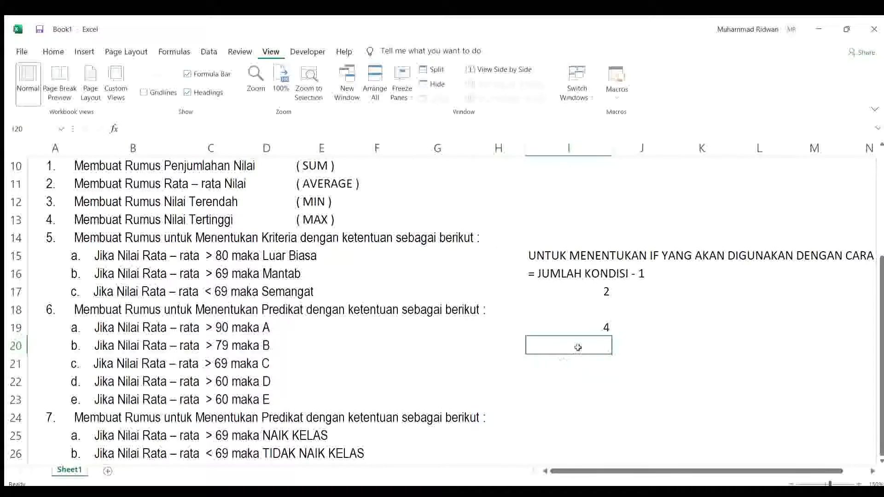
Step: Label the IF counts for tasks 5 and 6 with "IF" in cells J17 and J19
left_click(634, 293)
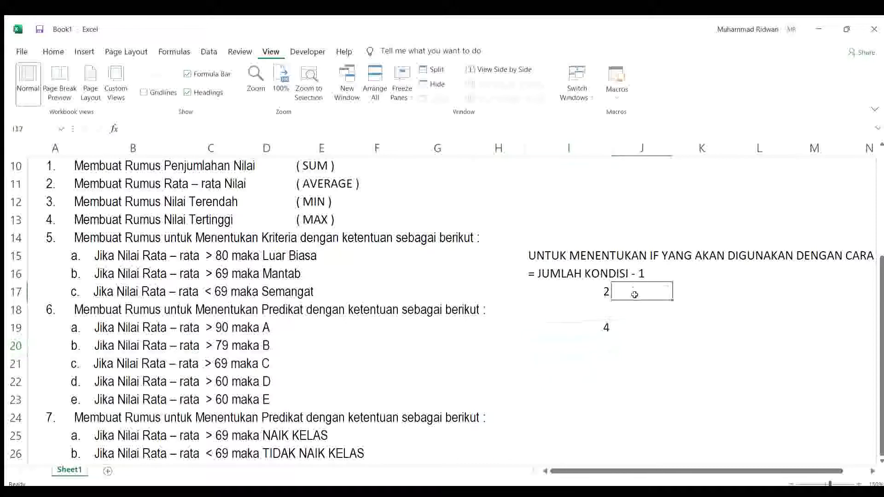
type("IF")
key("Return")
key("Down")
key("Down")
key("Up")
type("IF")
key("Return")
Step: Calculate the IF count for task 7 with =2-1 in cell I25 and label it "IF" in cell J25
key("Down")
key("Down")
key("Down")
key("Down")
key("Down")
key("Down")
key("Down")
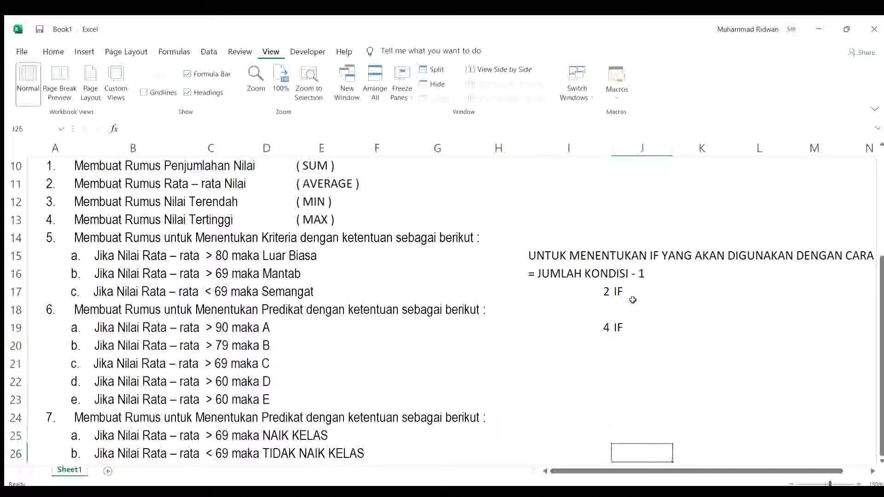
key("Up")
key("Up")
key("Left")
type("=")
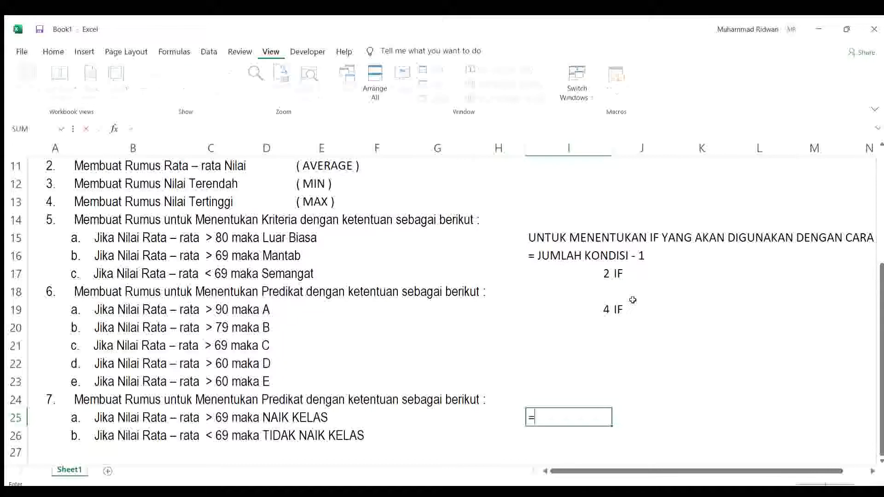
type("2-1")
key("Tab")
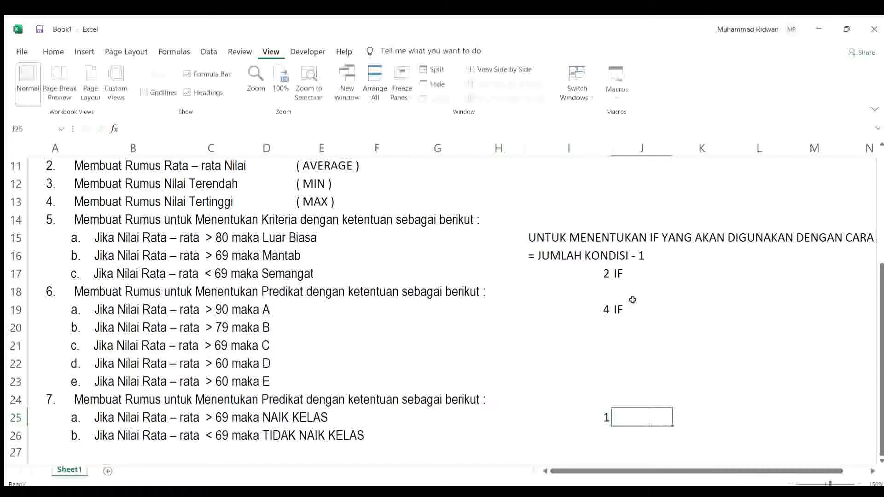
type("IF")
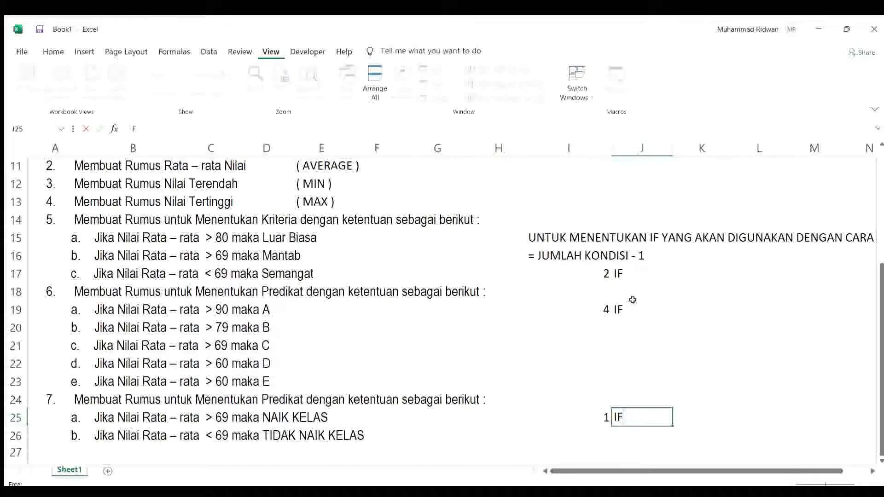
key("Return")
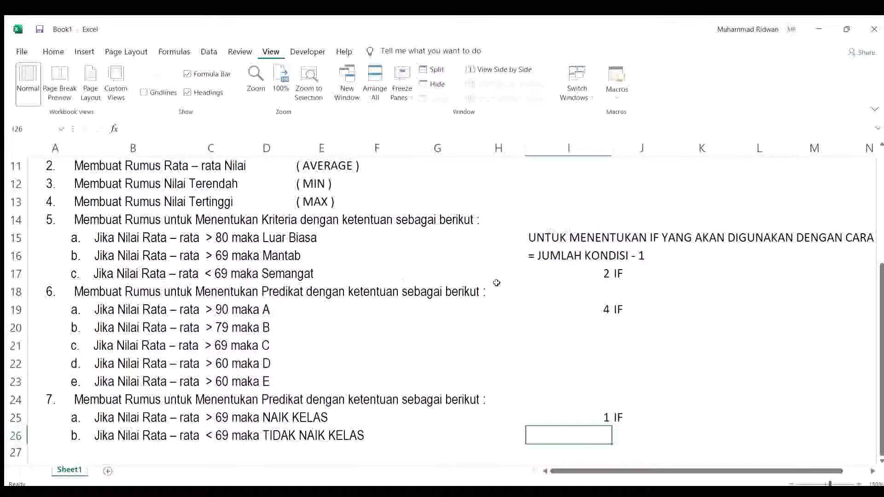
Step: Begin the KRITERIA formula for ALFA in cell J3 with =IF(I3>80,"LUAR BIASA"
left_click(644, 382)
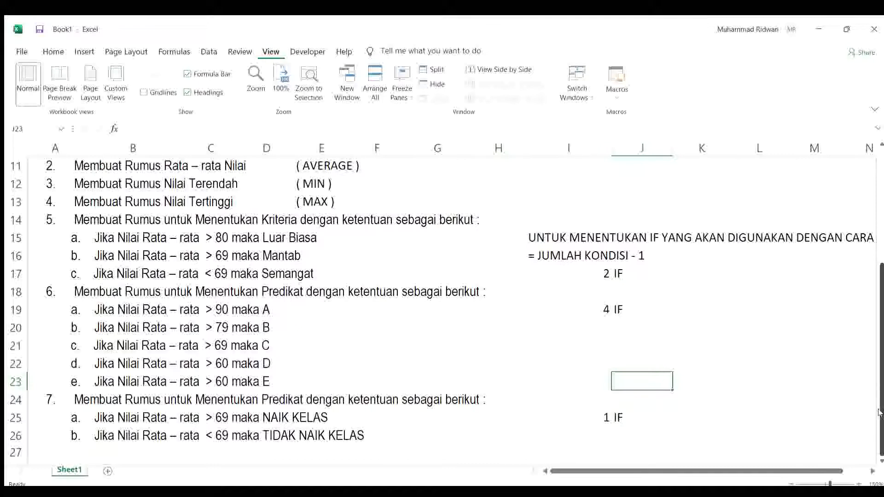
left_click_drag(879, 413, 867, 301)
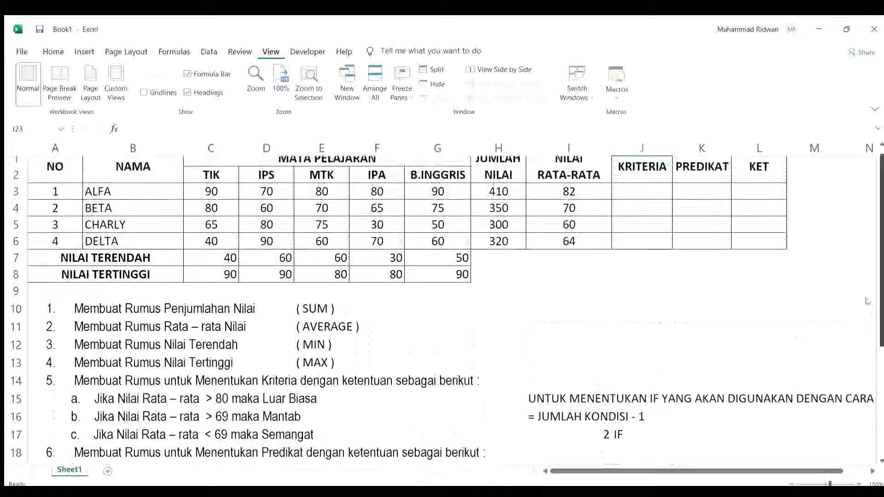
left_click(653, 201)
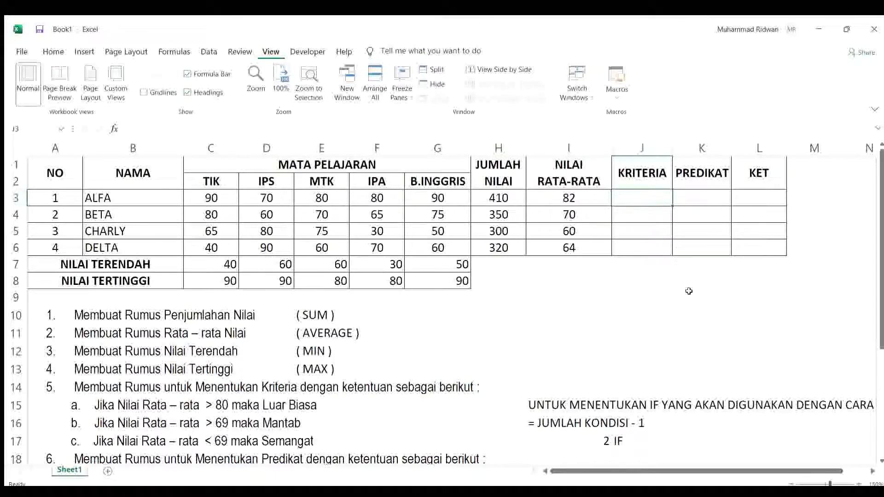
type("=")
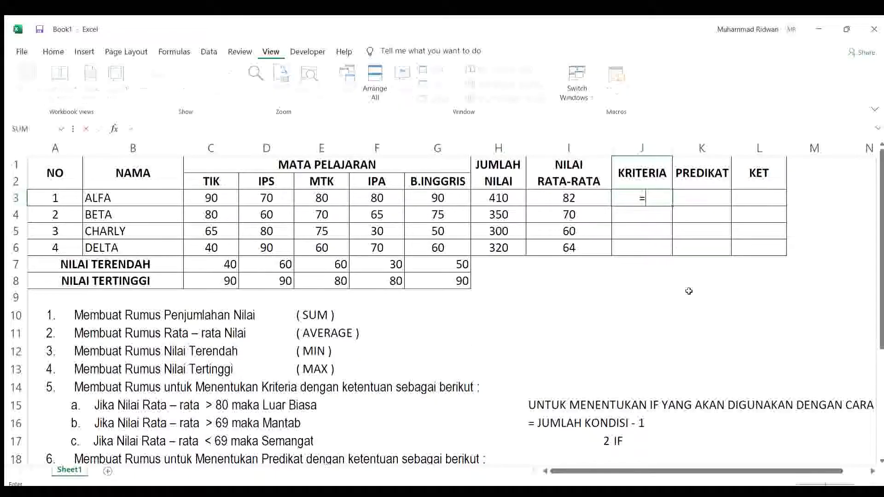
type("IF")
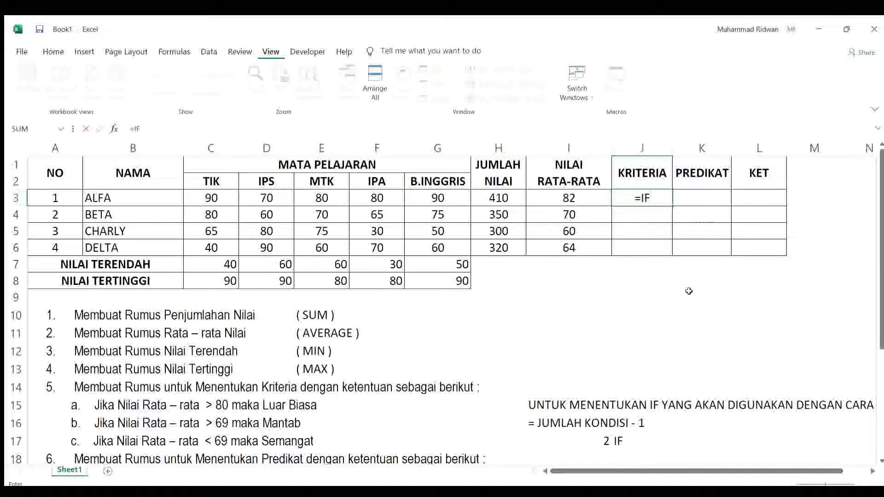
type("(")
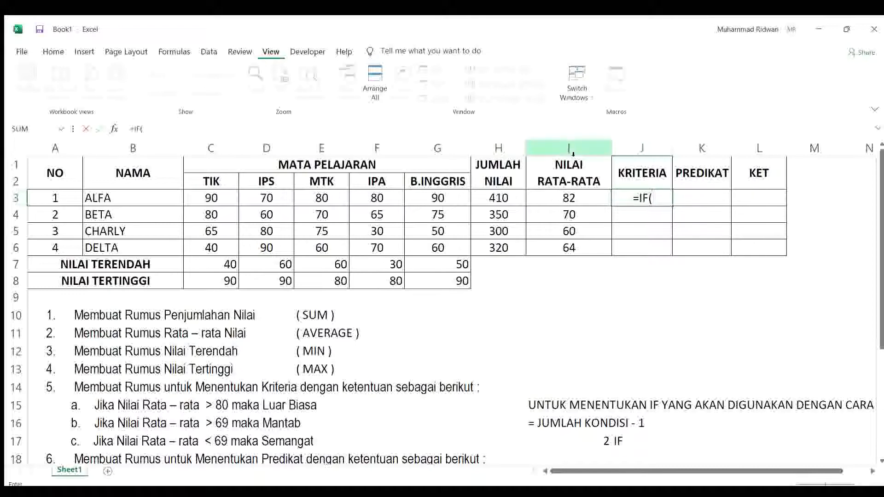
left_click(588, 199)
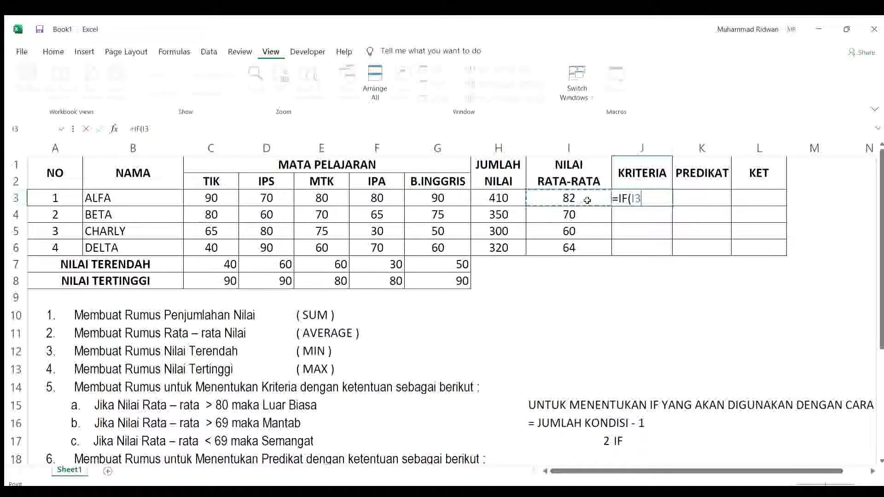
type(">80")
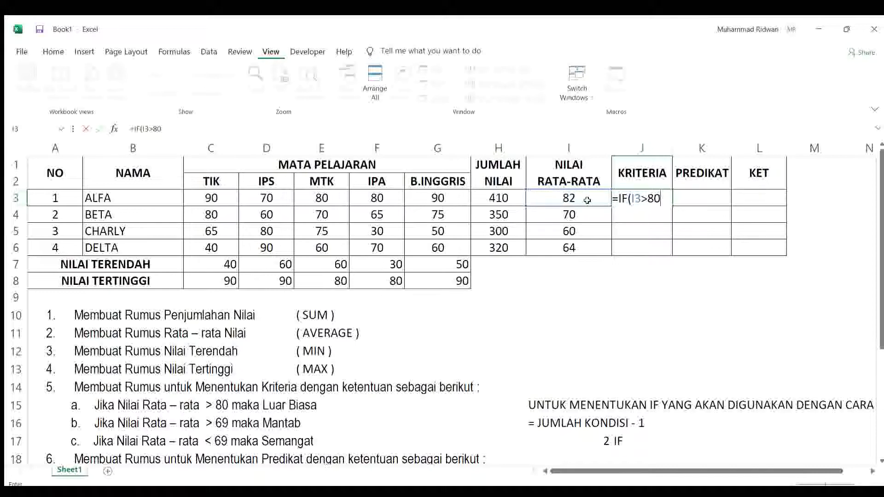
type(",\"LUAR BIASA\"")
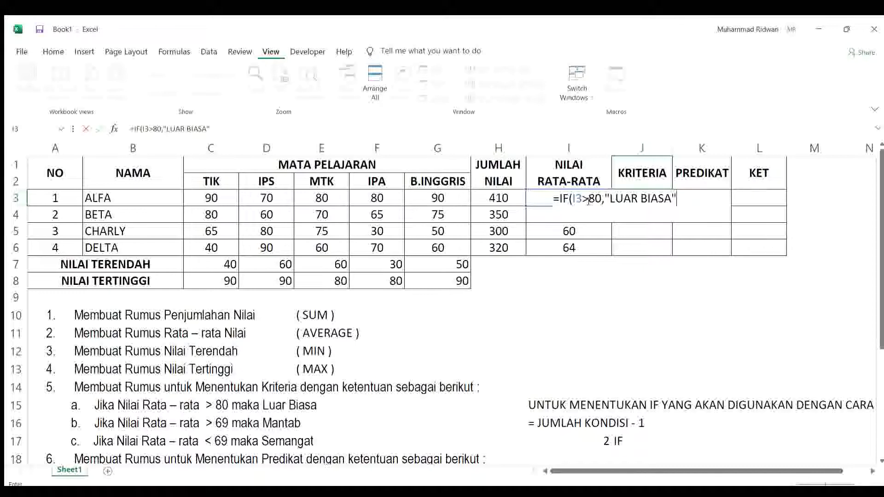
Step: Nest a second condition, IF(I3>69,"MANTAB", in the KRITERIA formula for ALFA in cell J3
type(",IF(")
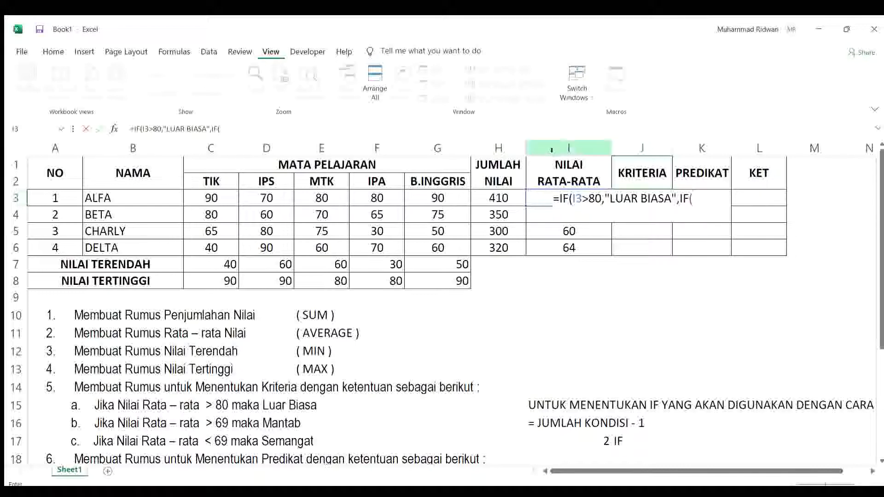
left_click(542, 200)
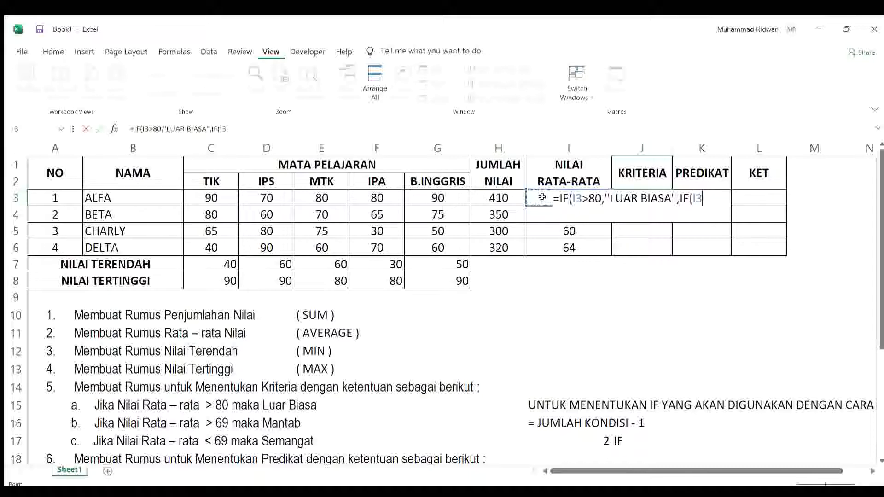
type(">")
type("69")
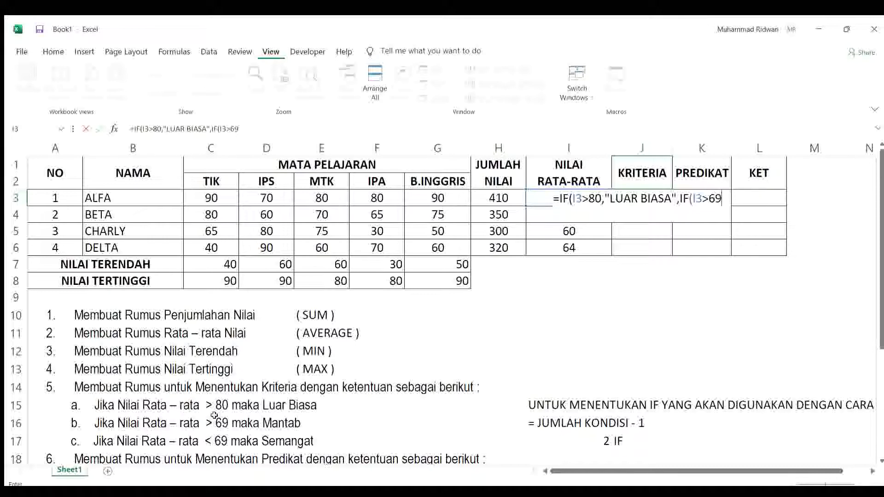
type(",\"")
type("M")
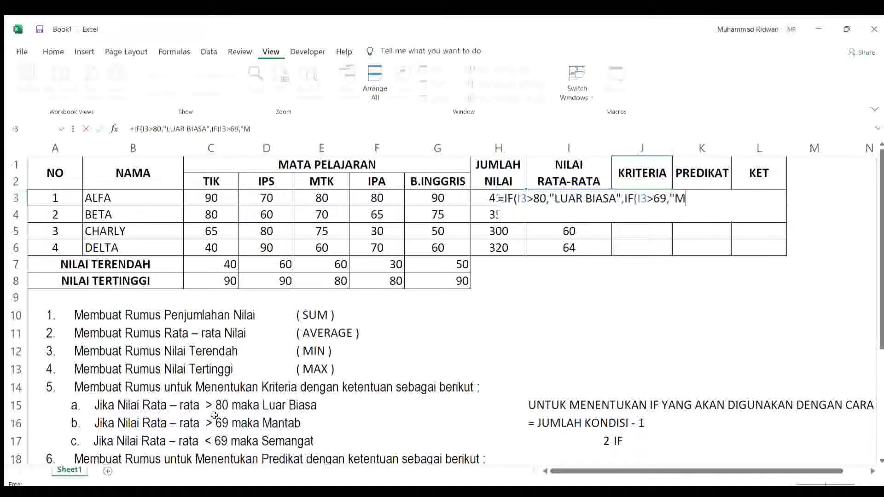
type("ANTAB")
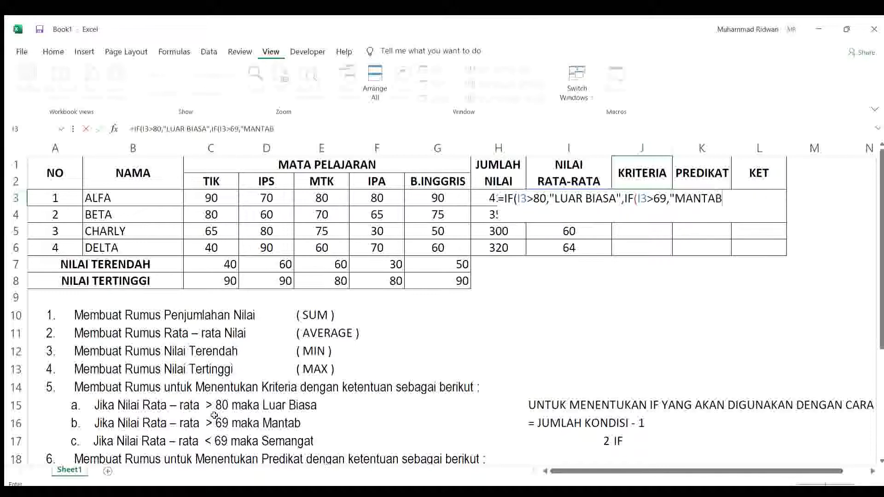
type("\",")
Step: Complete the KRITERIA formula in J3 with "SEMANGAT" as the final result, closing both IFs, and enter it
type("\"SEMANGAT")
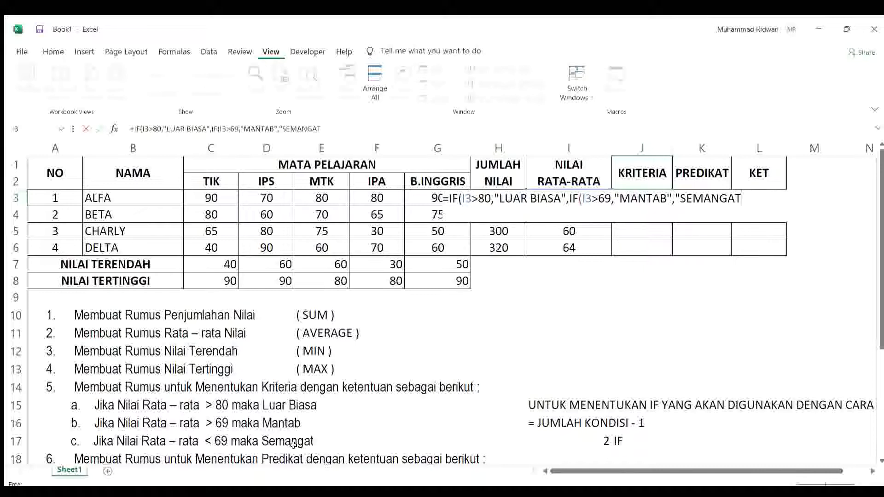
type("\"))")
key("Return")
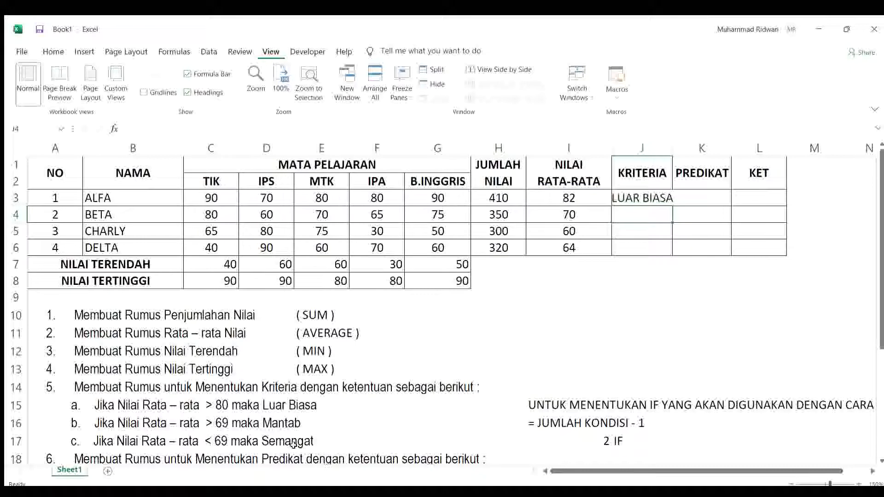
Step: Widen the KRITERIA column, fill the J3 formula down to J6, and review the formula in each row
left_click_drag(673, 149, 690, 149)
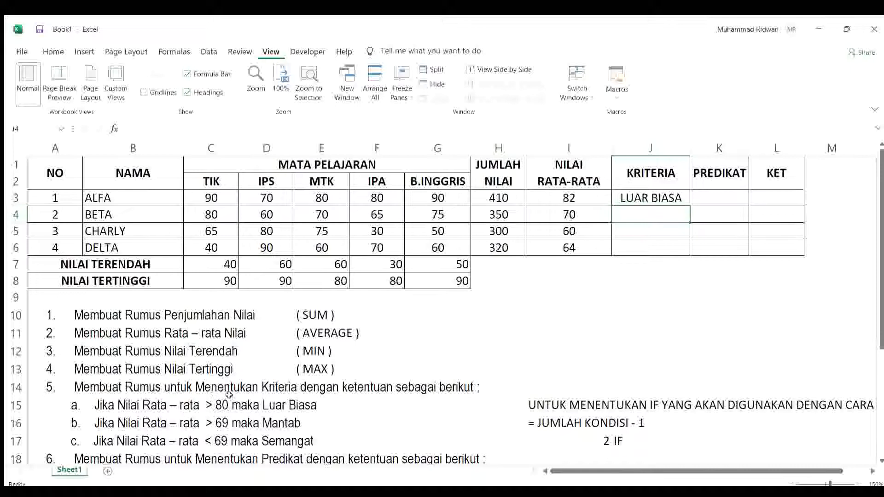
left_click(673, 201)
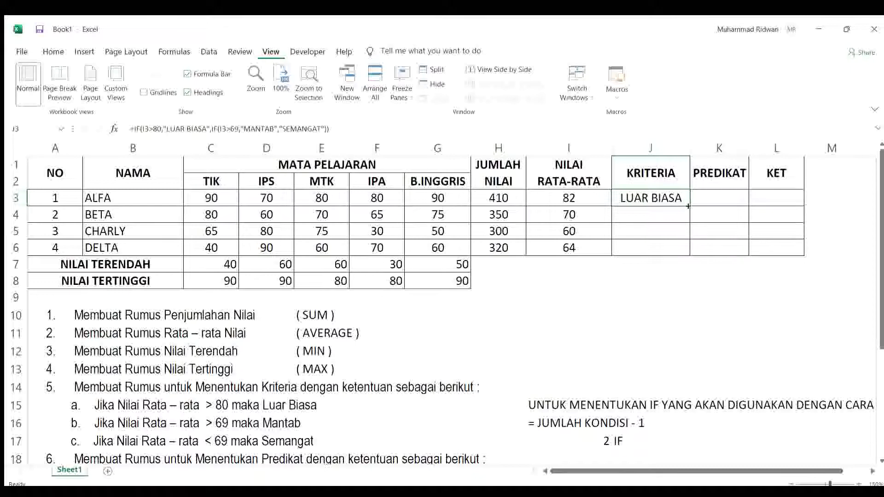
left_click_drag(689, 206, 690, 251)
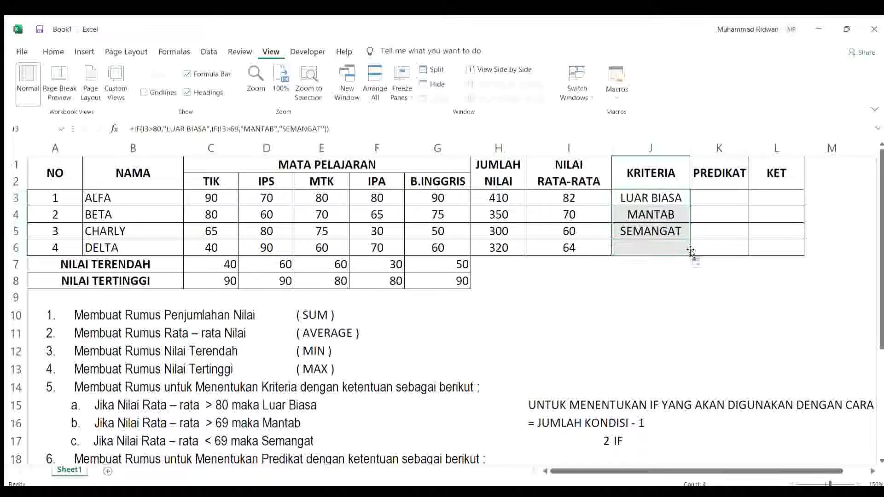
left_click(650, 215)
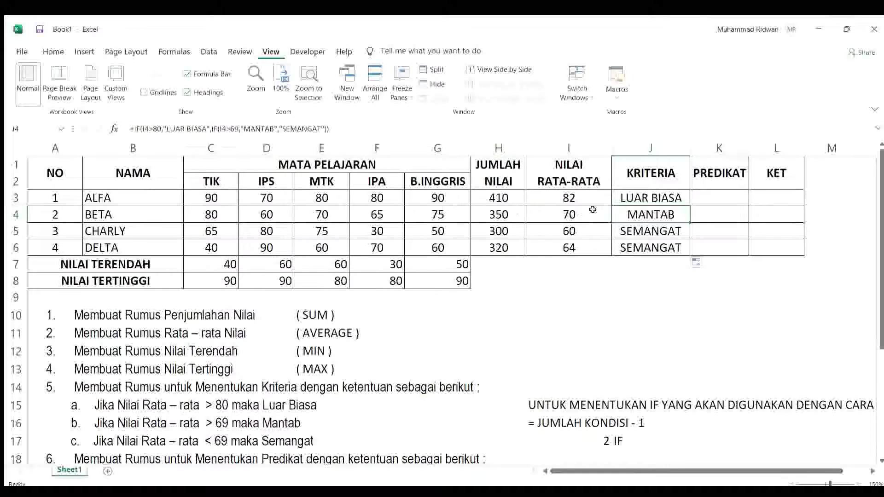
left_click(645, 198)
left_click(641, 214)
left_click(634, 231)
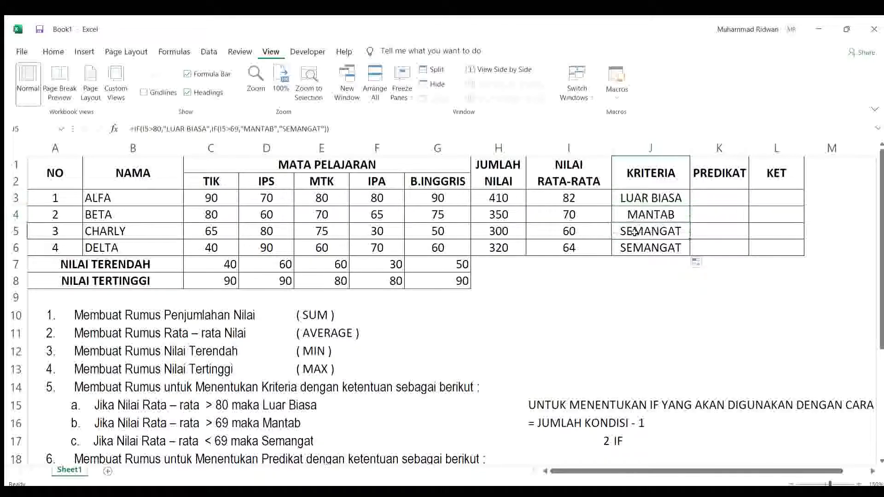
left_click(633, 244)
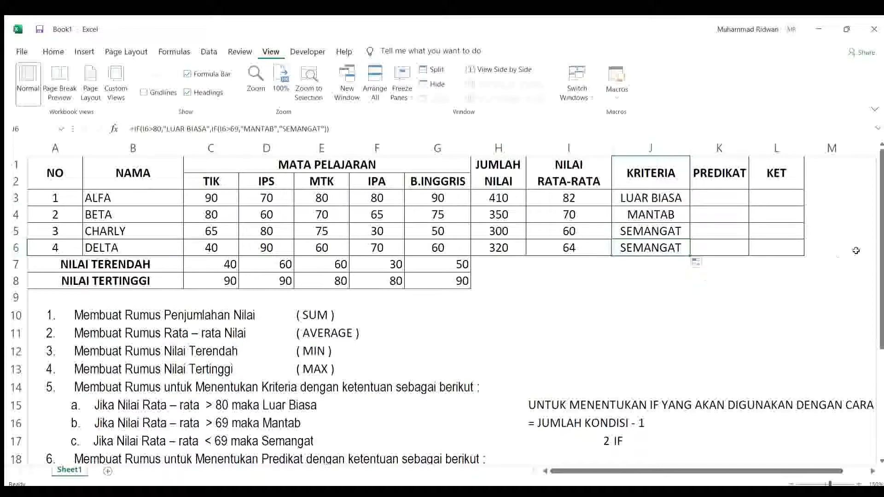
Step: Correct condition e of task 6 in cell A23 so it reads "< 60 maka E"
left_click(719, 201)
left_click_drag(881, 239, 871, 364)
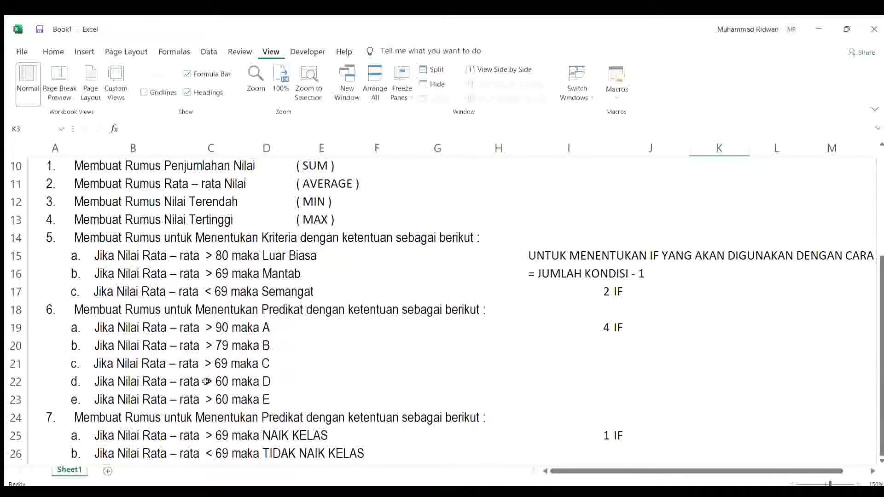
double_click(206, 400)
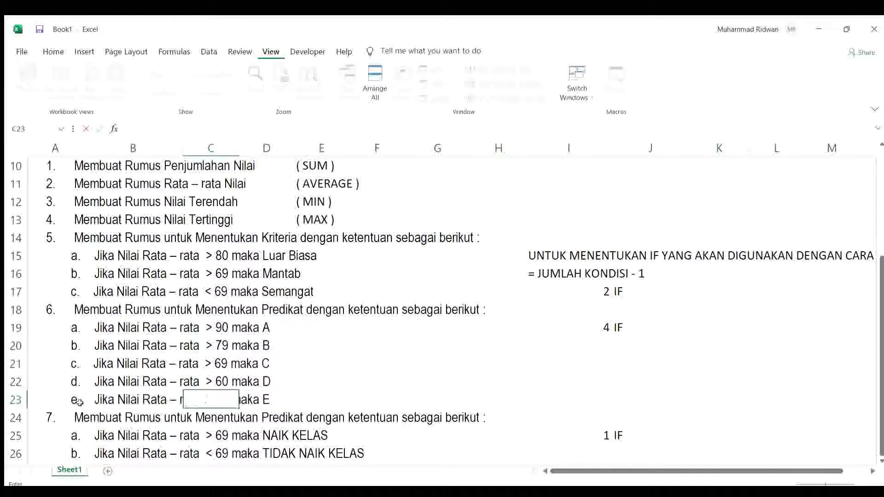
left_click(100, 401)
left_click(75, 401)
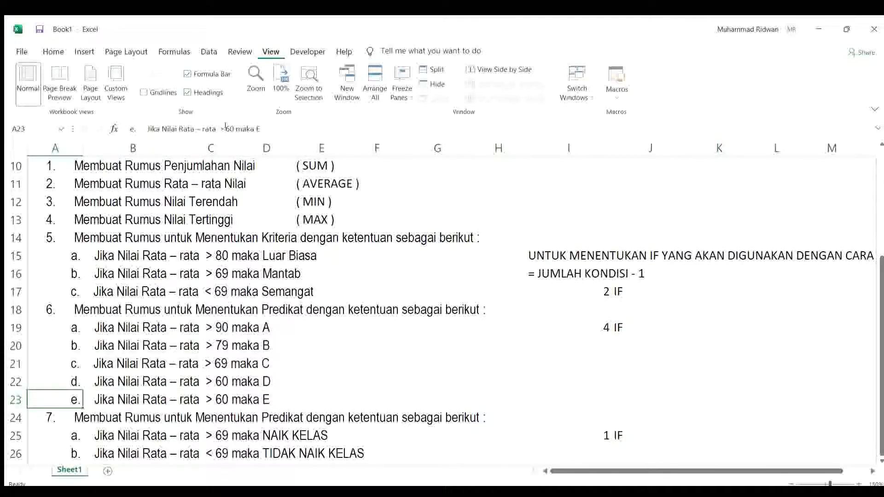
type("E")
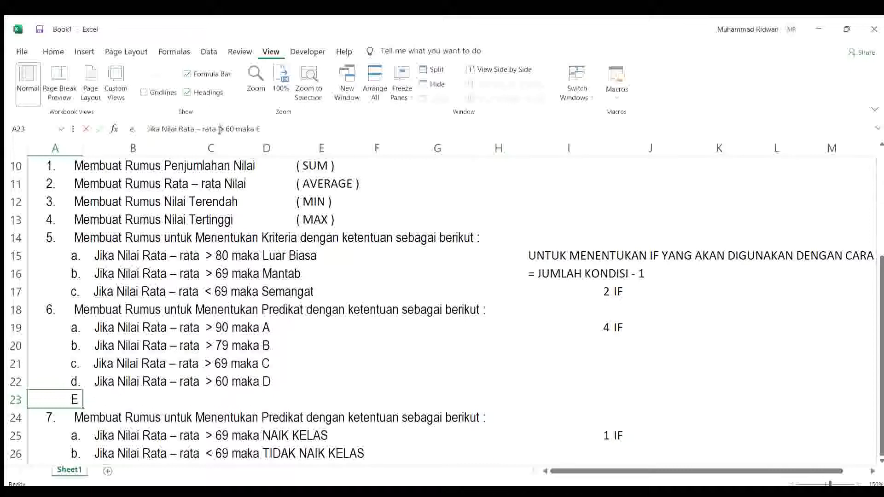
left_click(220, 129)
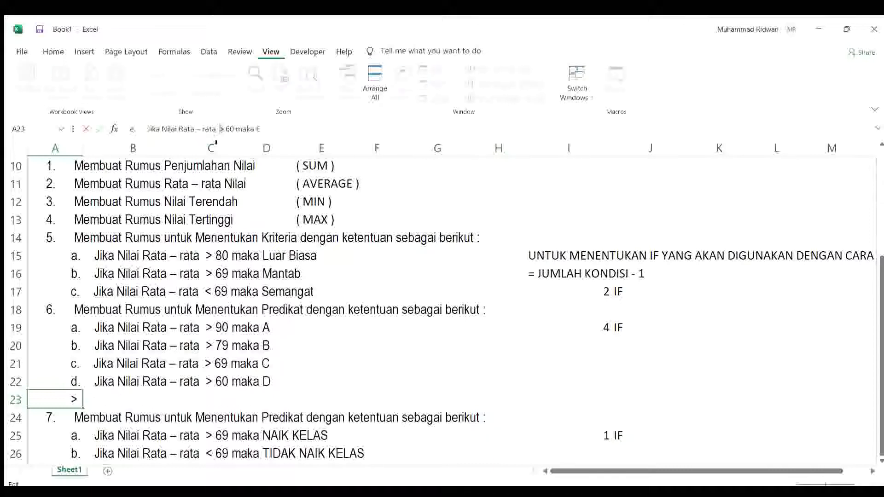
key("Delete")
type("<")
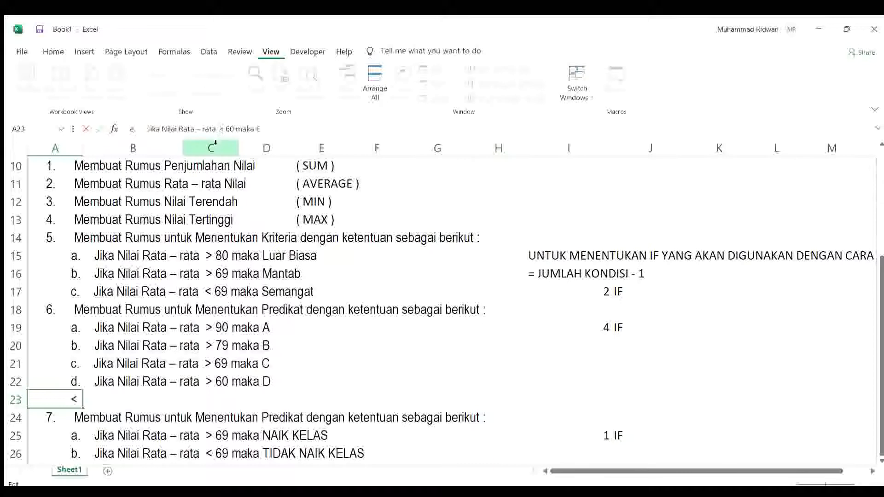
key("Return")
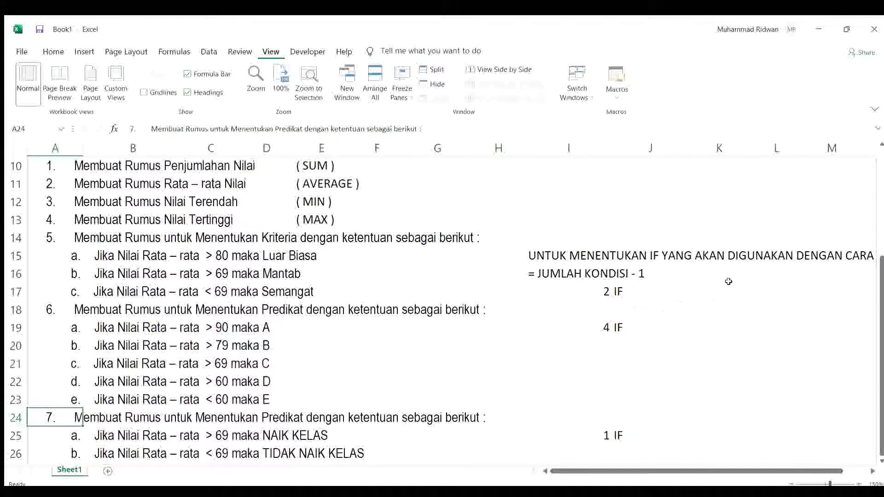
Step: Begin the PREDIKAT formula for ALFA in cell K3 with =IF(I3>90,"A", following the conditions of task 6
scroll(729, 280, "up", 3)
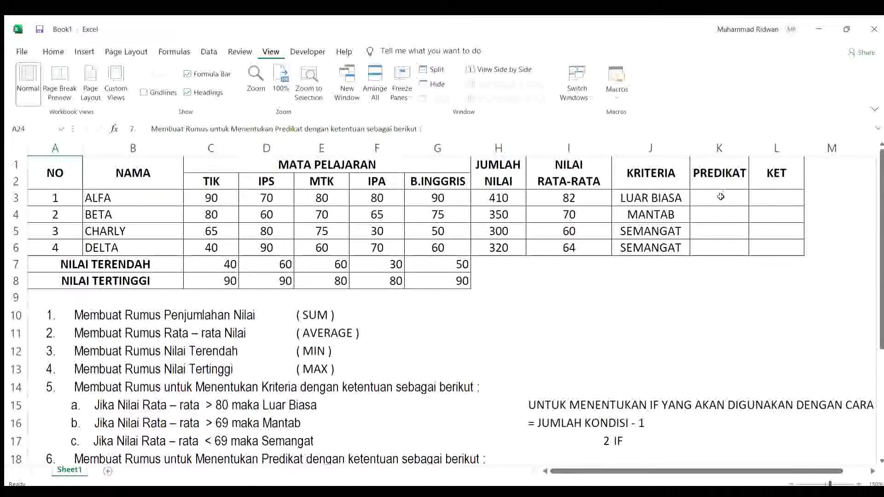
left_click(721, 196)
scroll(657, 318, "down", 3)
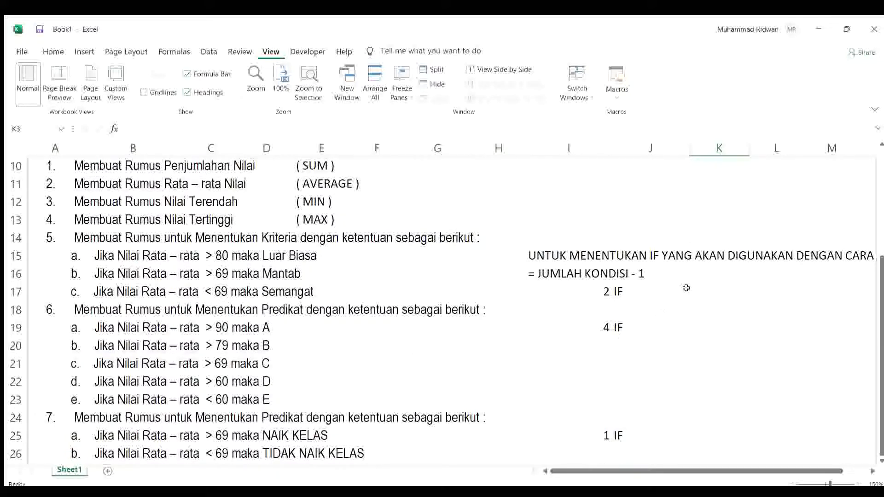
scroll(686, 288, "up", 3)
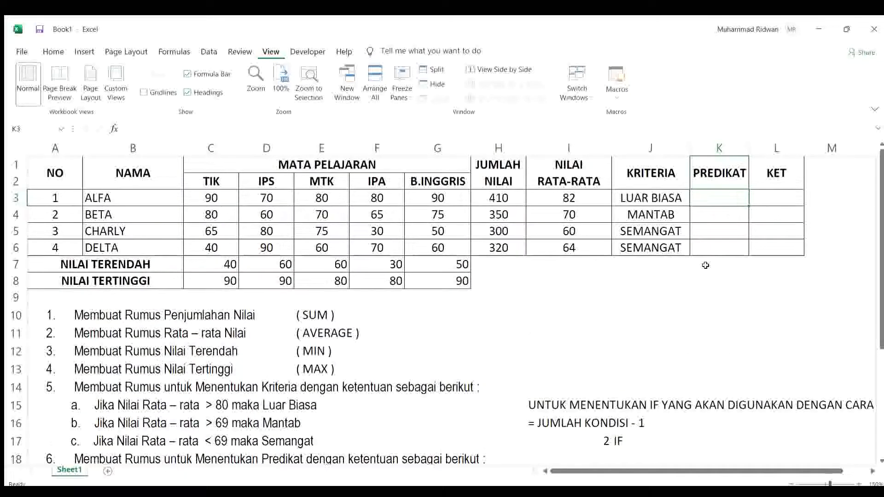
type("=IF")
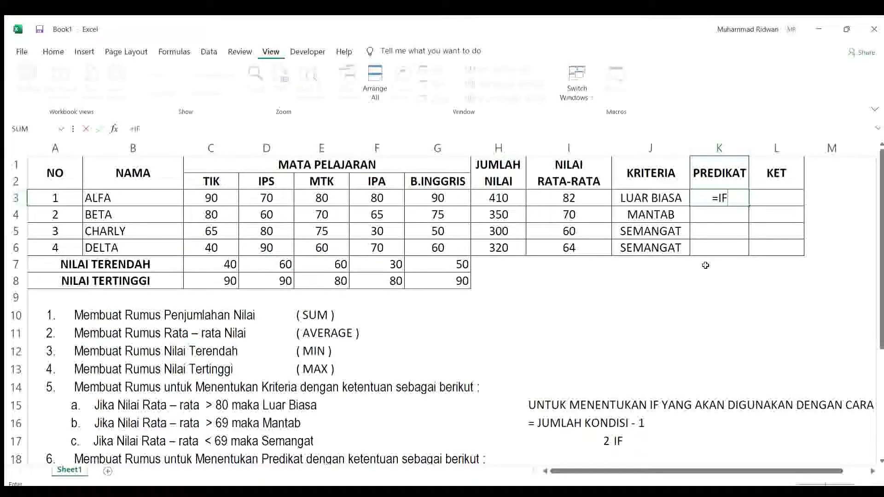
type("(")
left_click(559, 198)
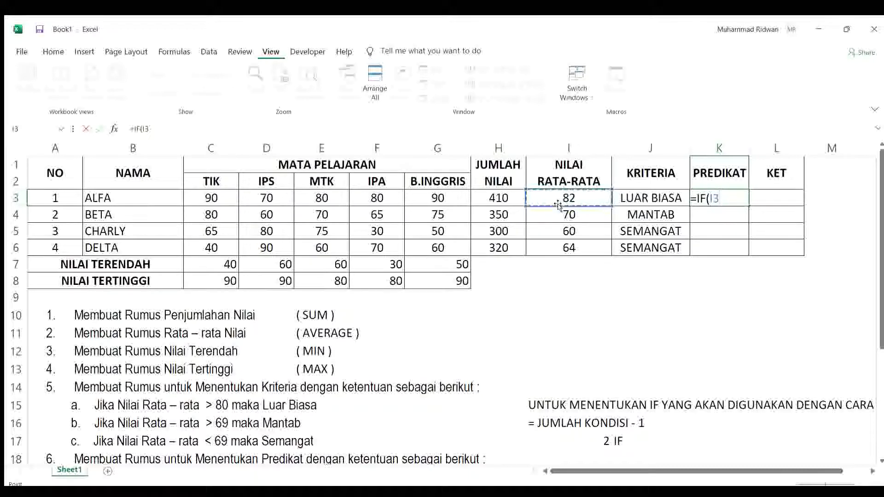
type(">")
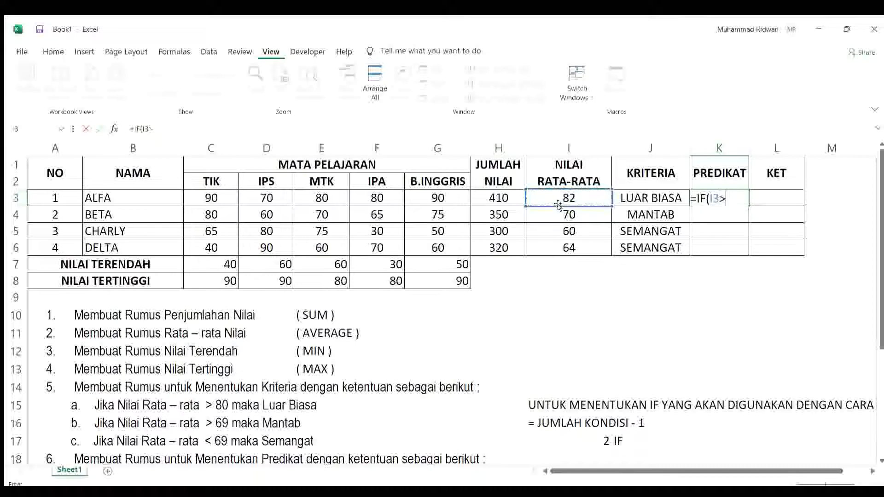
scroll(880, 280, "down", 3)
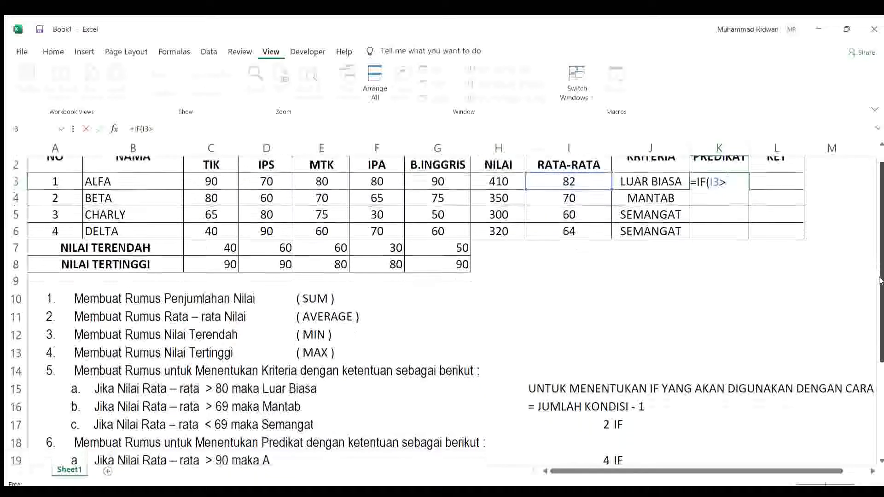
left_click_drag(880, 280, 881, 360)
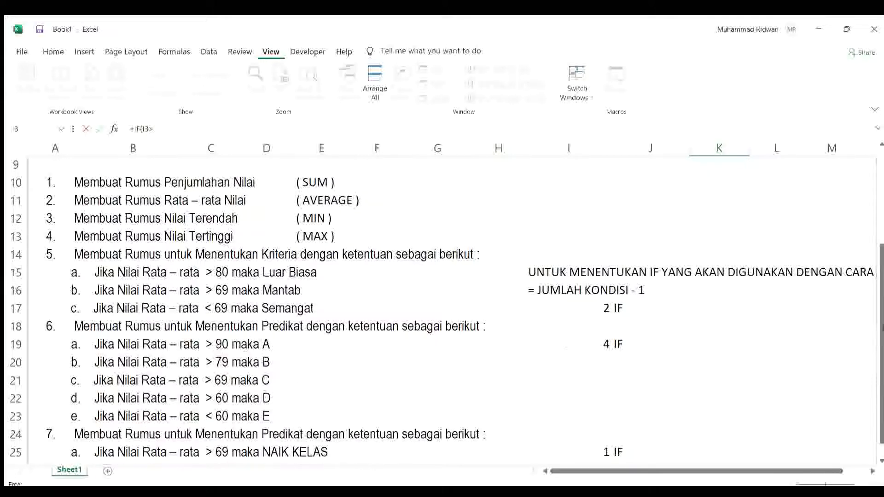
left_click_drag(881, 313, 874, 208)
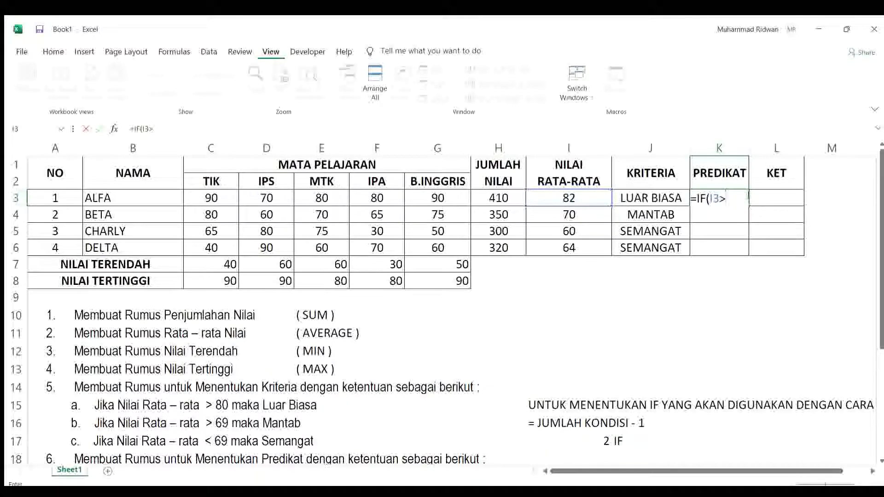
type("90,\"A")
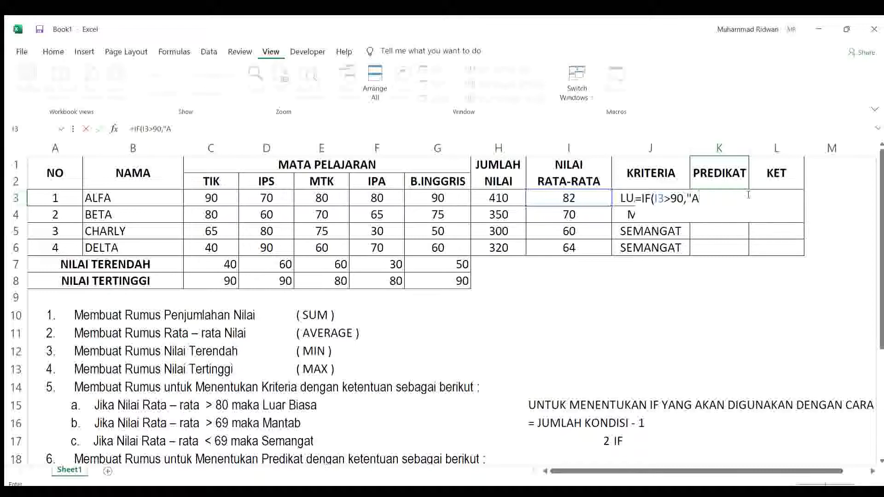
type("\",IF(")
Step: Nest a second condition, IF(I3>80,"B", in the PREDIKAT formula in K3
left_click(576, 195)
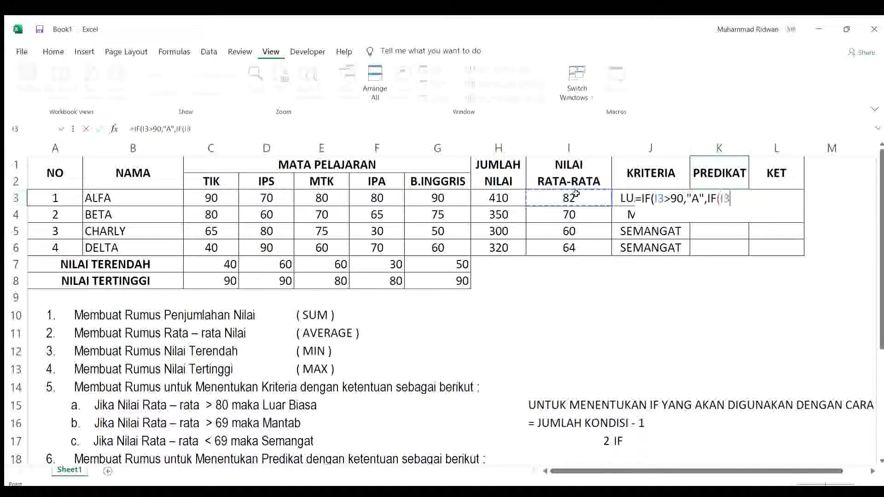
mouse_move(878, 212)
left_mouse_down()
mouse_move(876, 299)
mouse_move(877, 210)
left_mouse_up()
type(">80")
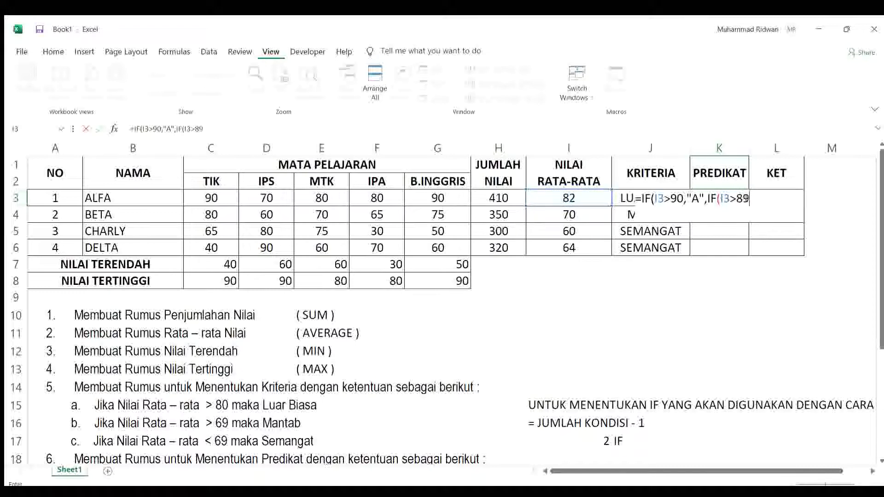
type(",\"B\",IF(")
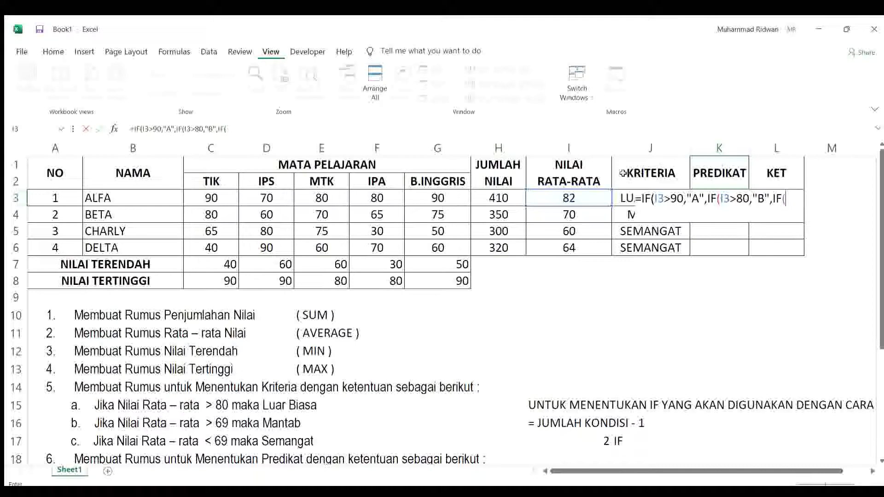
Step: Begin a third nested condition, IF(I3>, in the PREDIKAT formula in K3
left_click(571, 197)
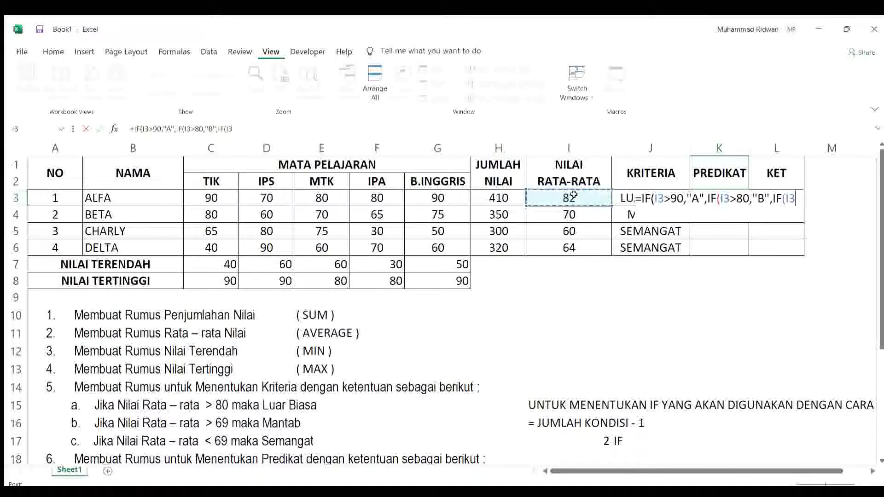
type(">")
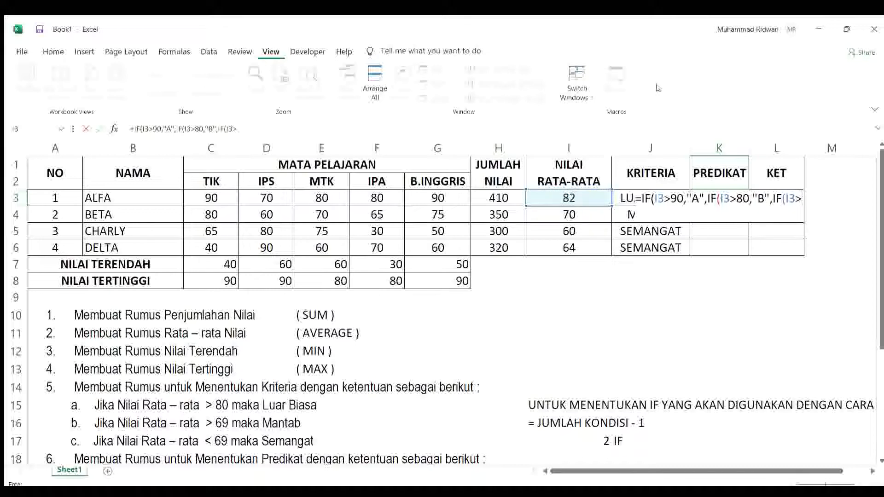
Step: Correct the threshold of the "B" condition in the K3 formula to 79, following condition b of task 6
left_click_drag(878, 221, 881, 326)
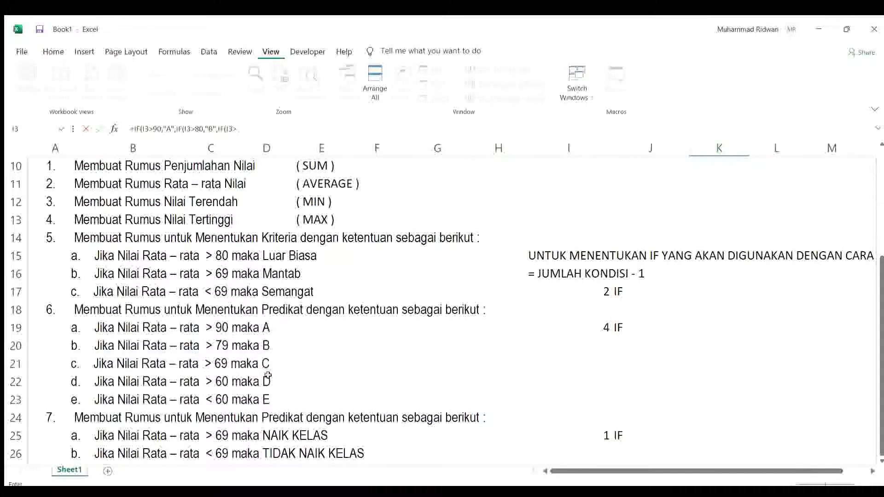
left_click_drag(878, 313, 879, 205)
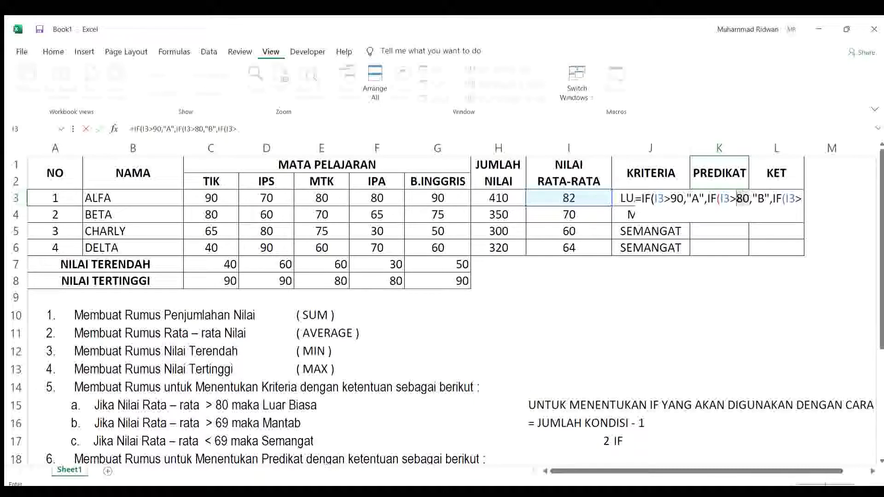
key("Delete")
key("Delete")
type("79")
Step: Complete the third condition of the K3 formula with the threshold 69 and the result "C"
key("Right")
key("Right")
key("Right")
key("Right")
key("Right")
key("Right")
key("Right")
key("Right")
key("Right")
key("Right")
key("Right")
type("69,")
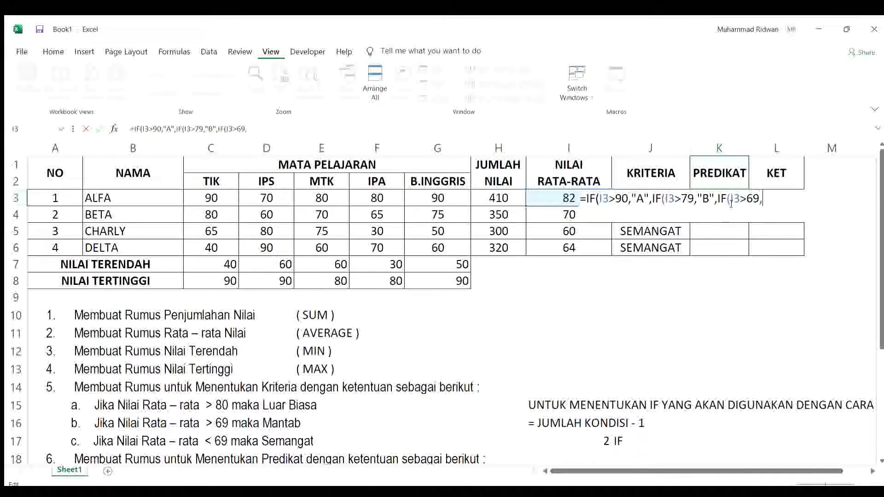
type("\"C\",")
Step: Nest a fourth condition, IF(I3>60,"D", in the PREDIKAT formula in K3
type("IF(")
left_click(549, 193)
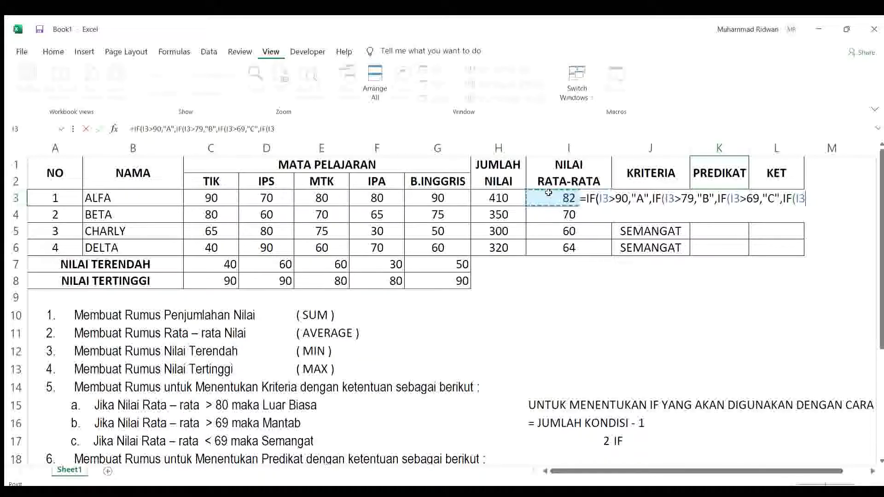
type(">")
left_click_drag(882, 276, 881, 242)
type("60")
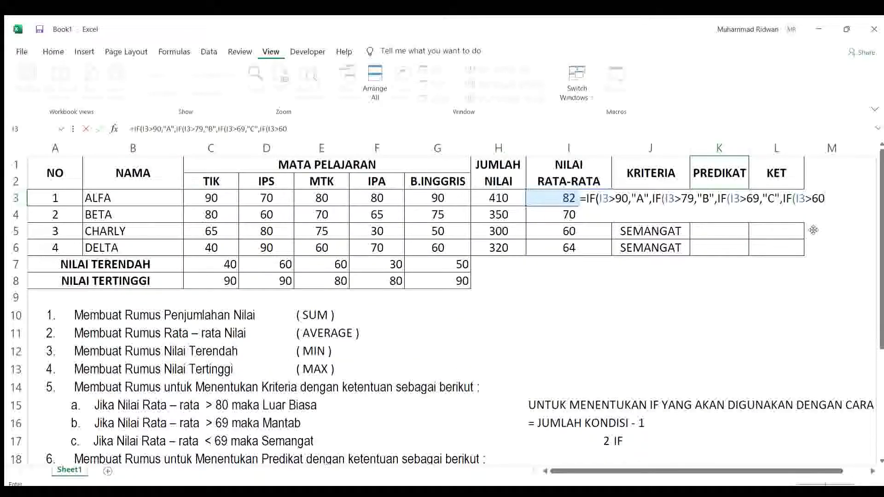
type(",\"D\",\"E\"")
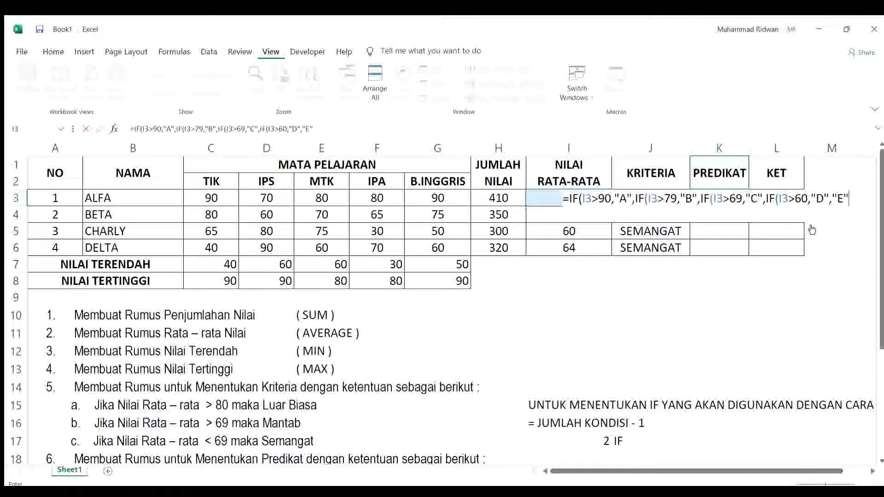
Step: Finish the K3 formula with "E" as the fallback result, close all four IFs and enter it
type("))))")
key("Return")
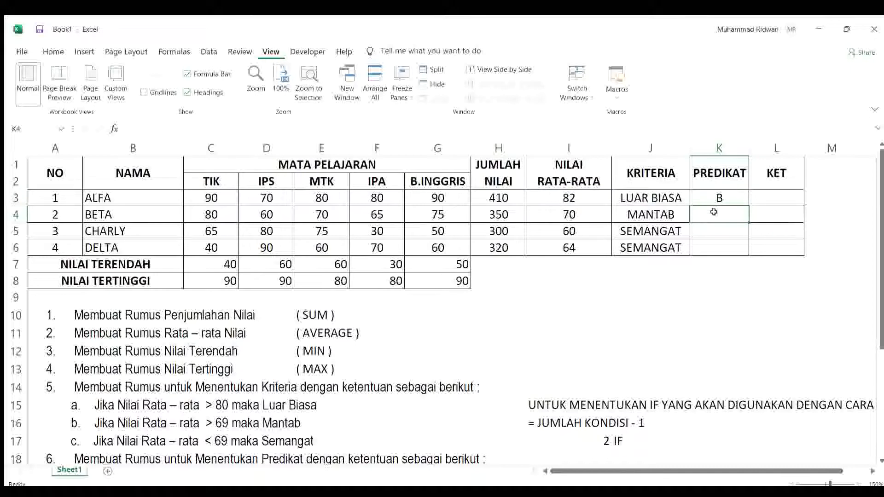
Step: Fill the PREDIKAT formula from K3 down to K6 and check the formula in K5
left_click(715, 198)
left_click_drag(747, 208, 753, 251)
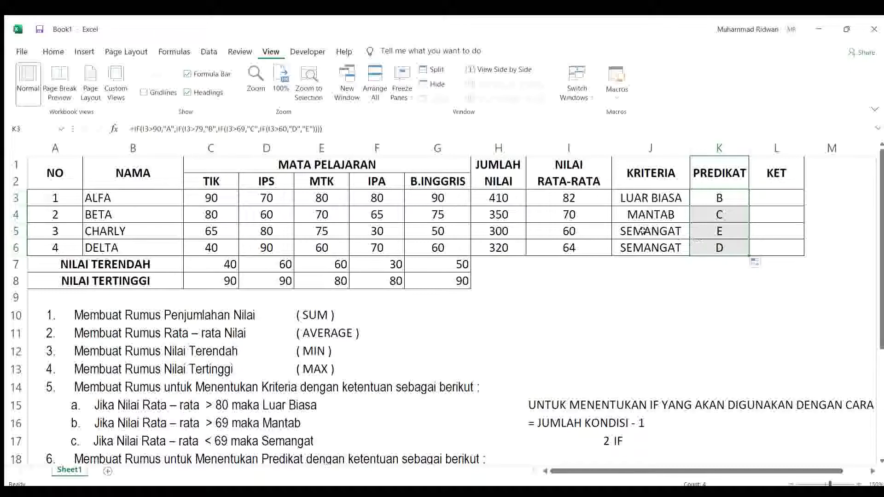
left_click(732, 232)
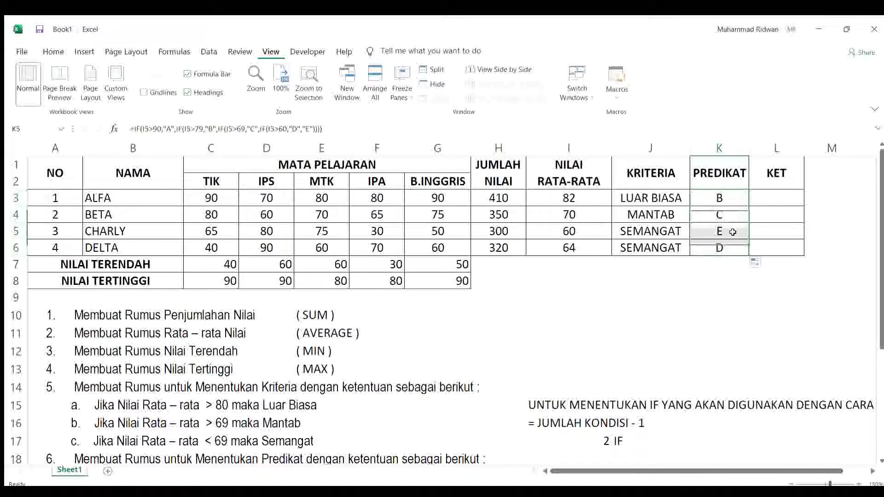
Step: Review the conditions of task 7 and begin the KET formula for ALFA in cell L3 with =IF(I3>69
left_click(770, 199)
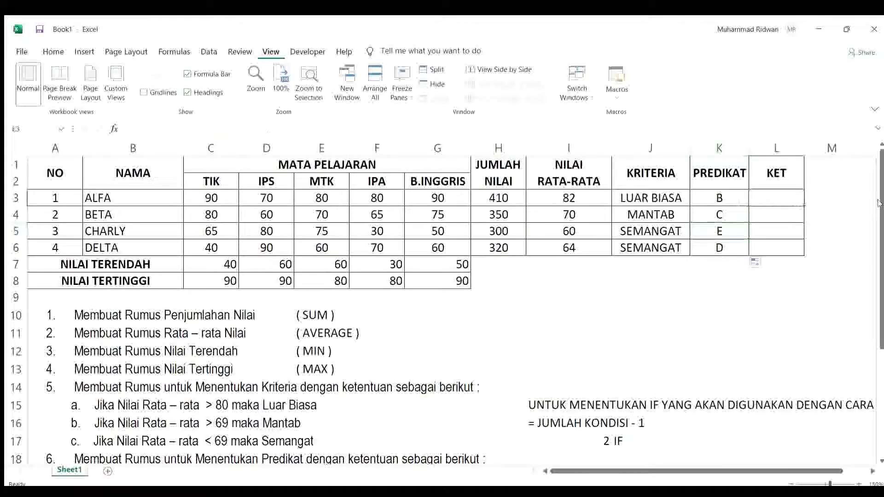
scroll(324, 446, "down", 3)
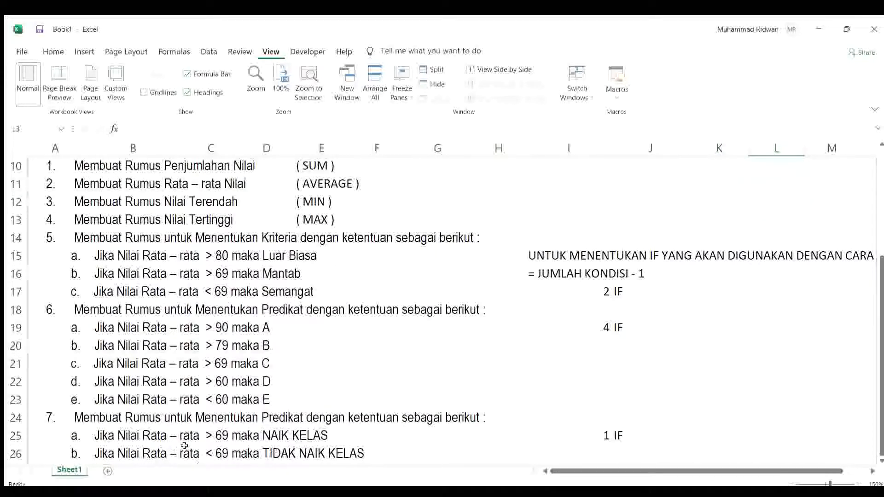
scroll(191, 428, "down", 1)
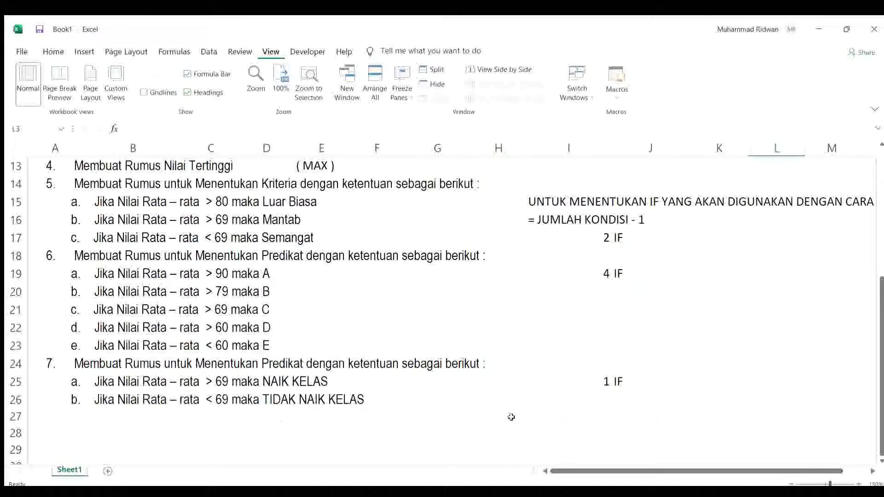
left_click_drag(879, 407, 878, 277)
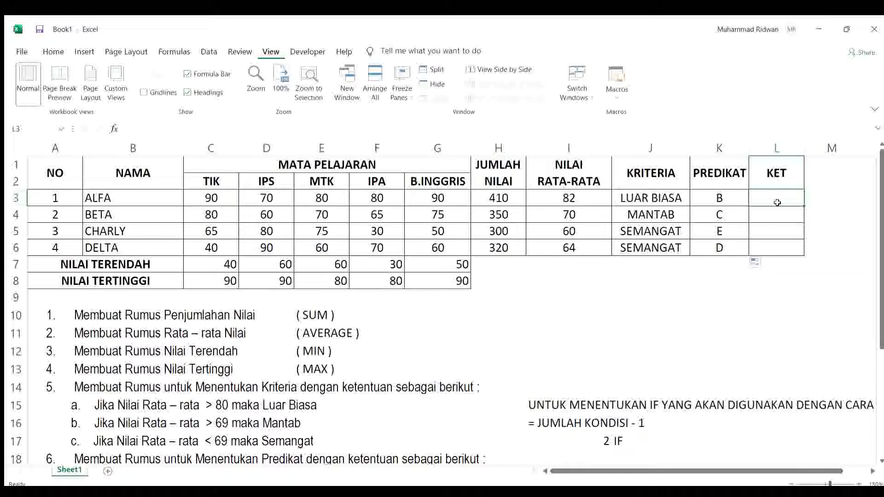
type("=")
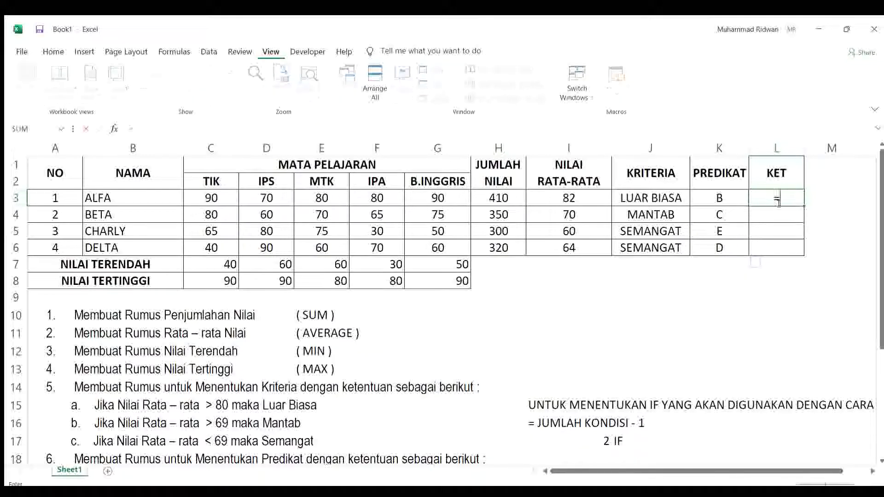
type("IF")
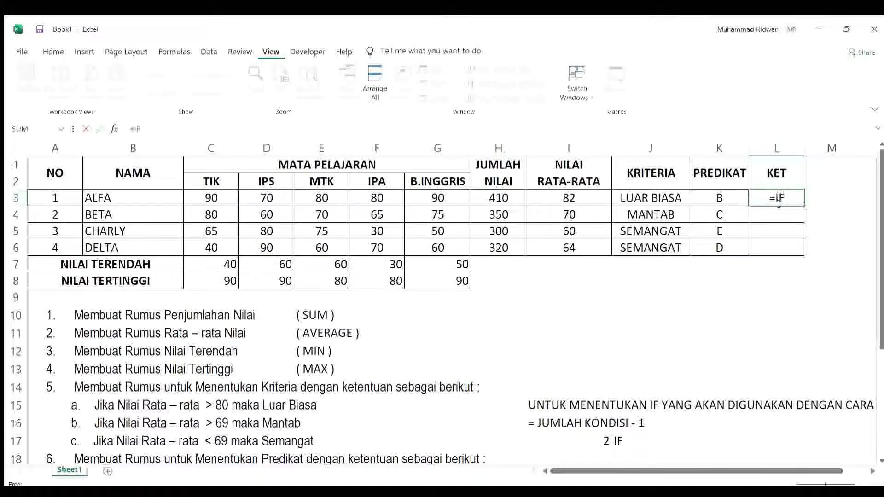
type("(")
left_click(586, 196)
type(">6")
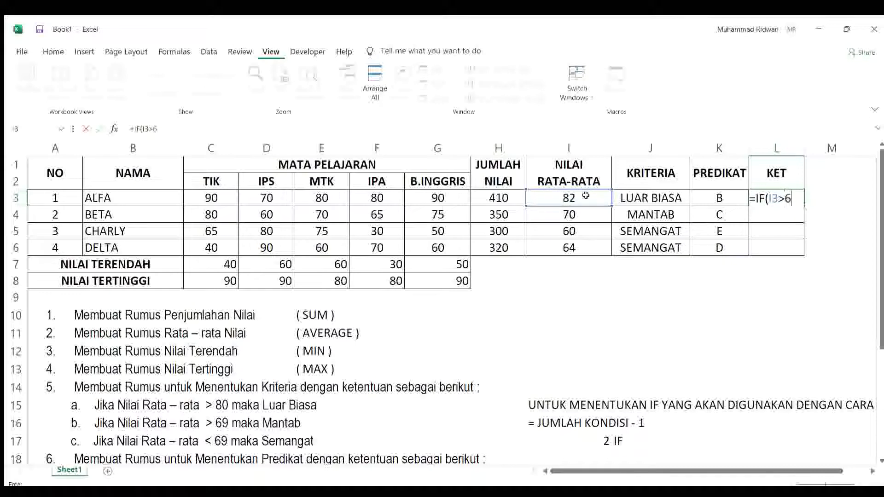
type("9,\"N")
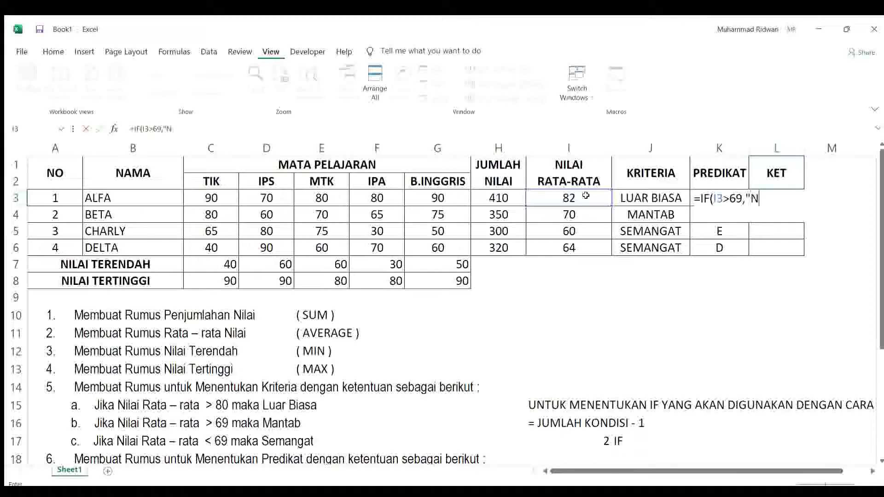
type("AIK KELAS")
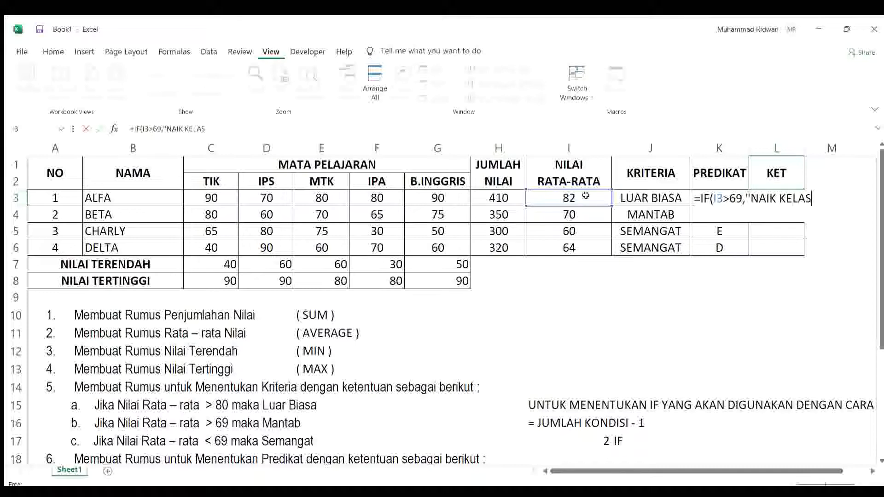
type("\",\"TIDAK NAI")
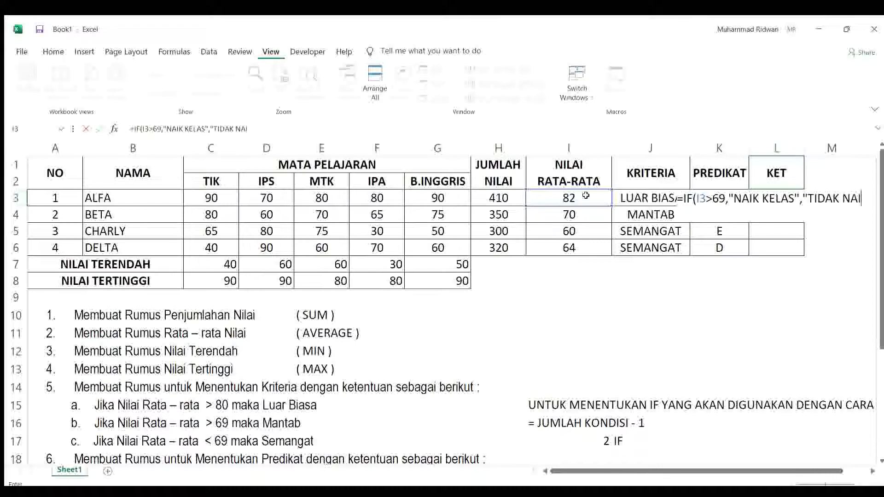
type("K KELAS")
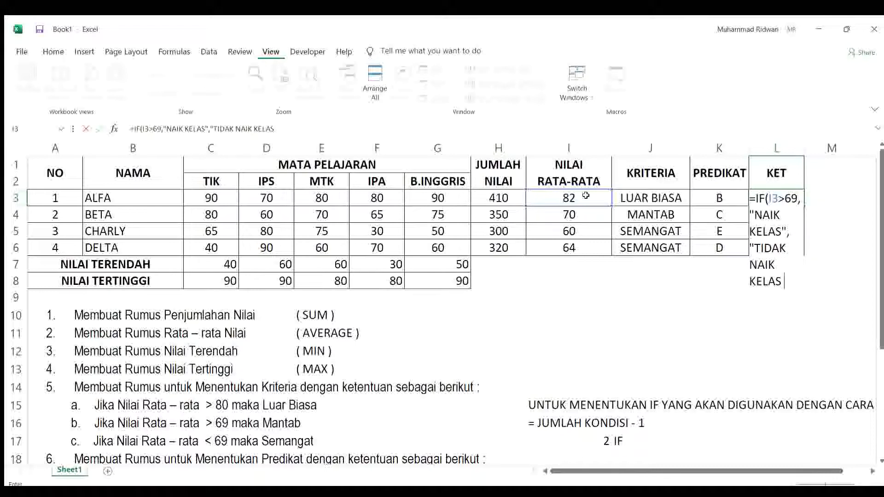
type(")")
Step: Add "TIDAK NAIK KELAS" as the false result of the L3 formula, close the IF and enter it
key("BackSpace")
type("\")")
key("Return")
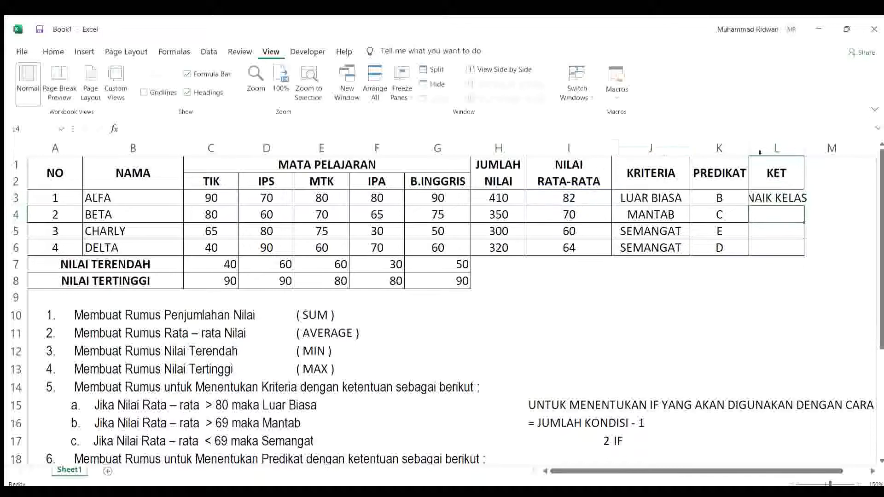
Step: Fill the KET formula from L3 down to L6 and fit the column width to the longest remark
double_click(805, 148)
left_click(809, 198)
left_click_drag(814, 203, 813, 254)
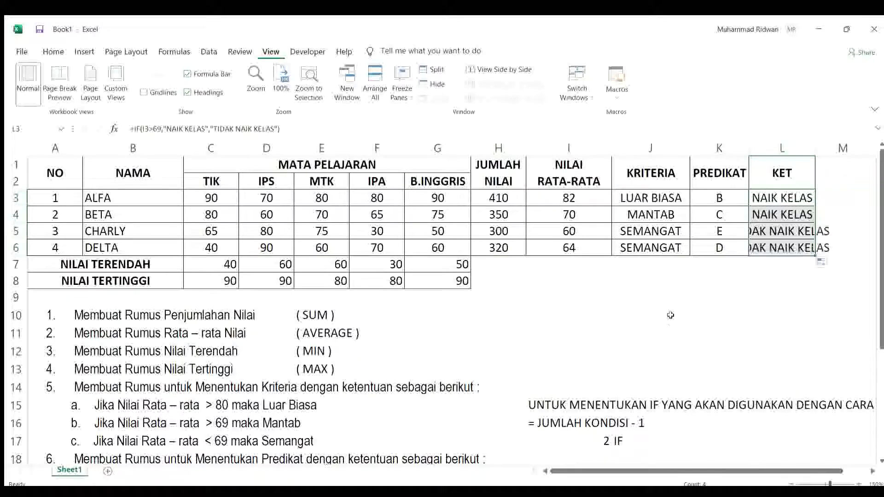
double_click(816, 148)
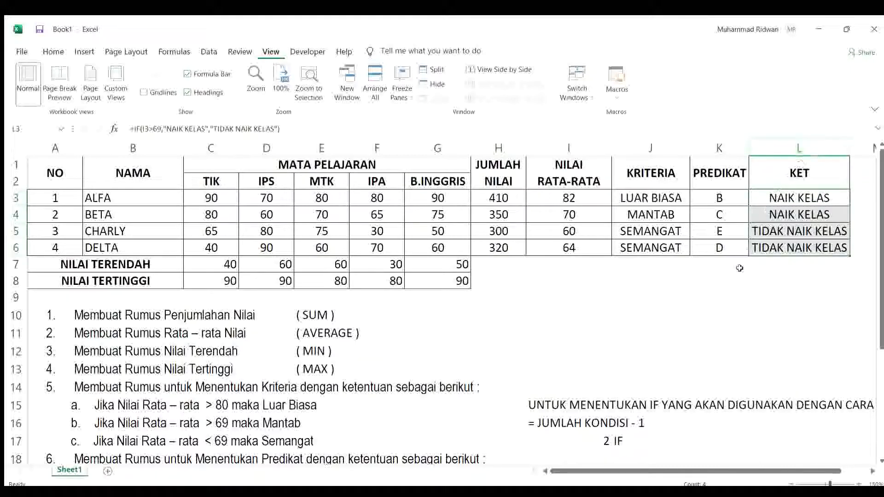
left_click(713, 314)
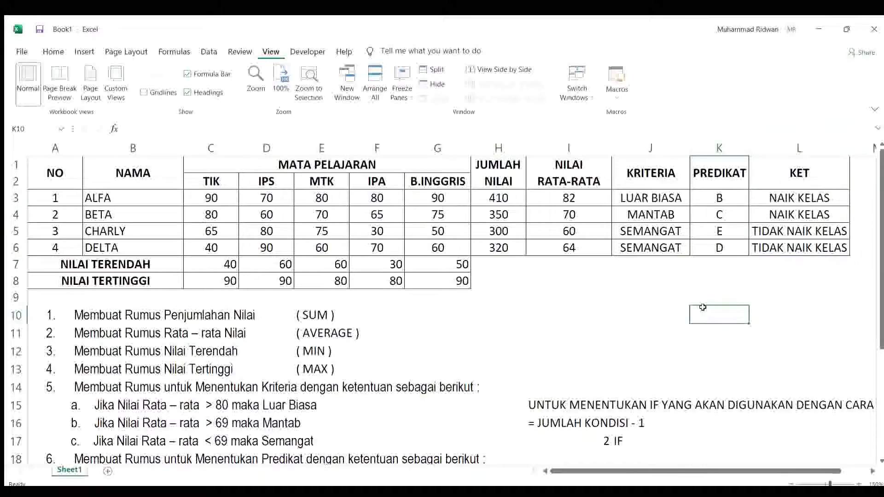